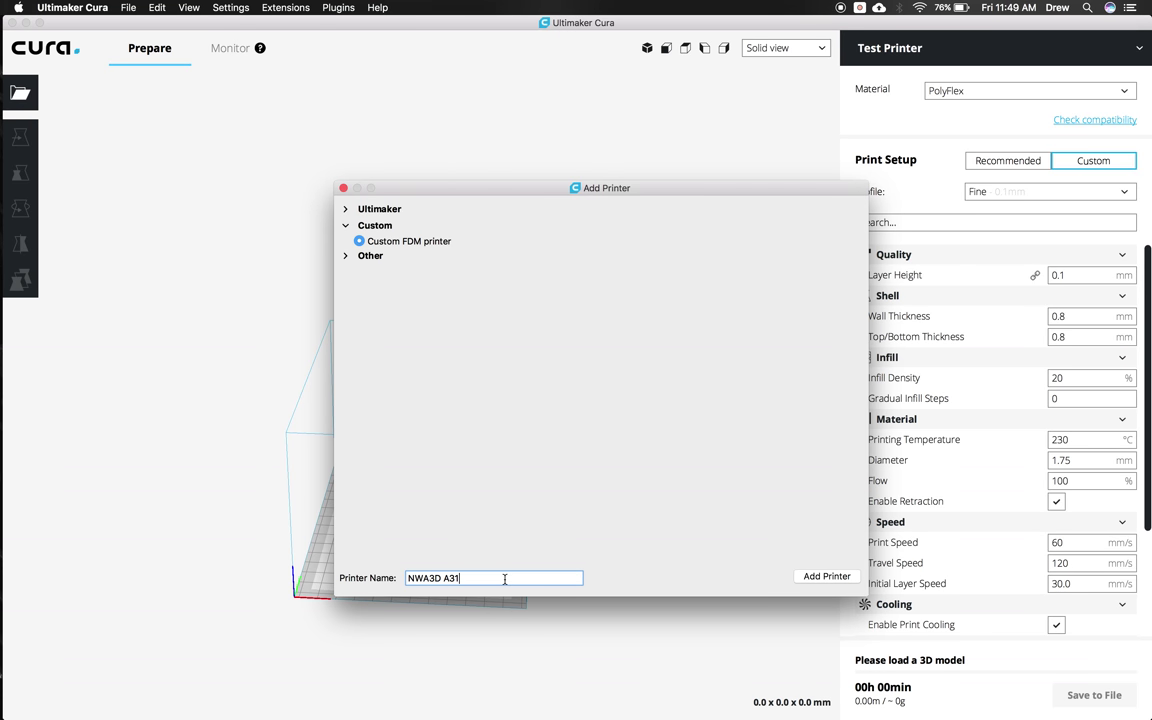
Add the custom FDM printer NWA3D A31 and set its build volume to 300 mm wide, 300 mm deep and 400 mm high.
click(819, 578)
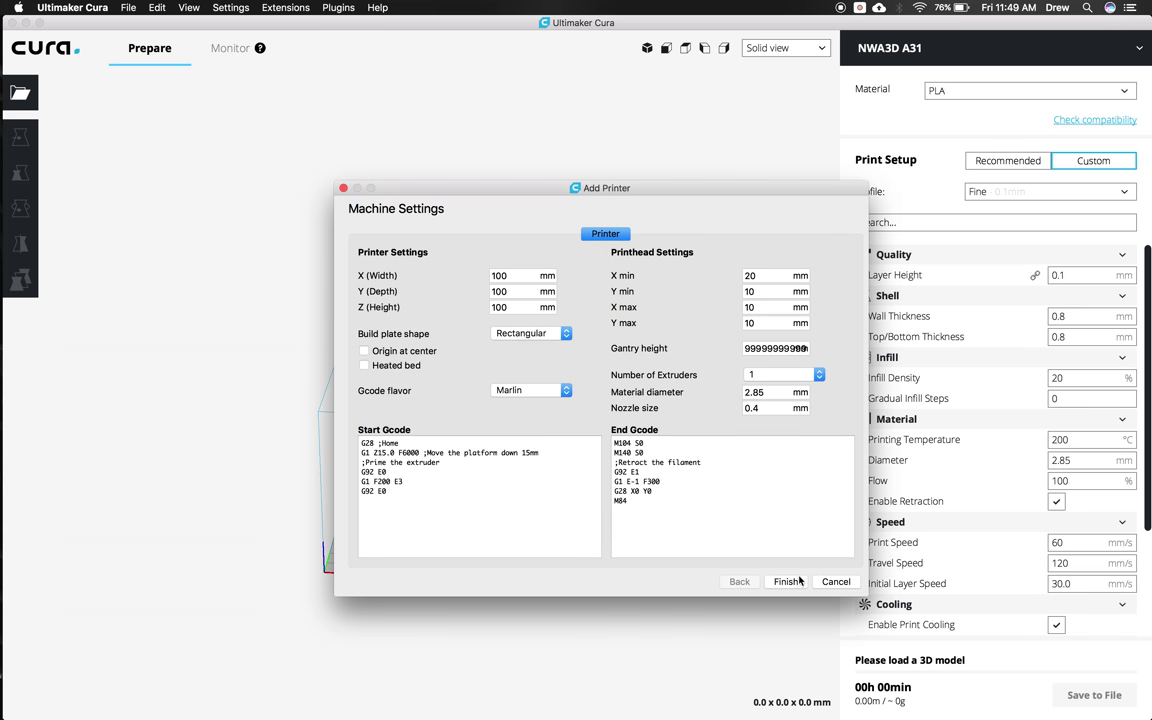
click(494, 276)
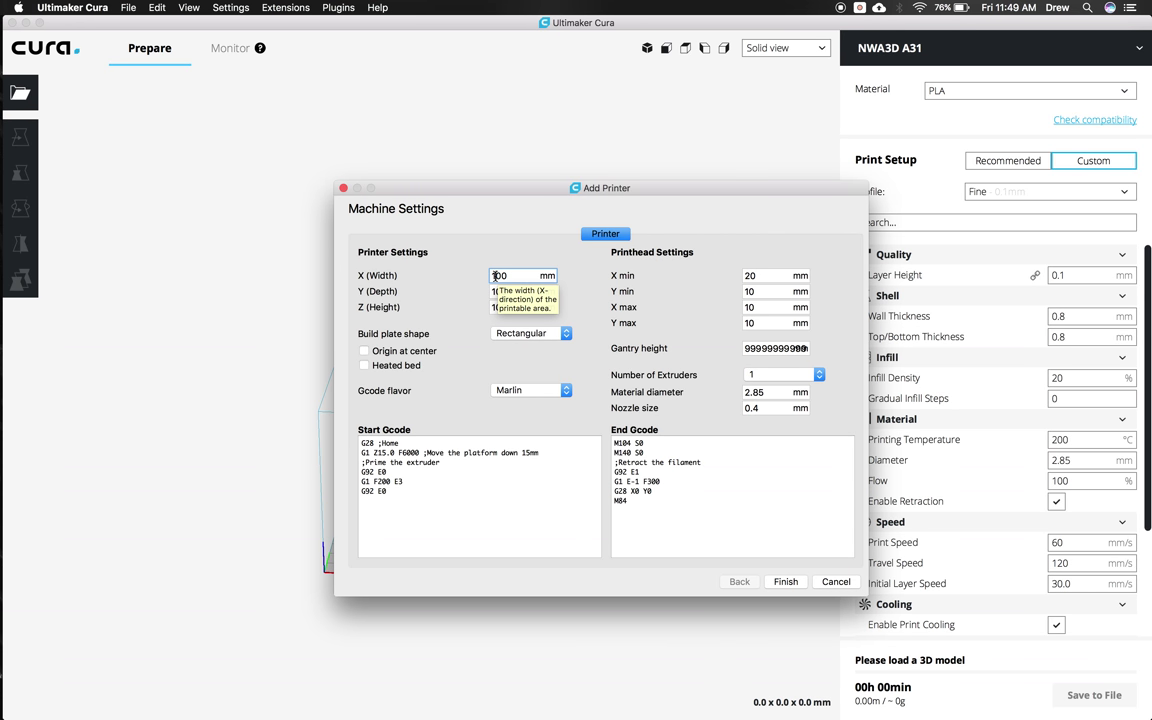
double_click(496, 276)
text(300)
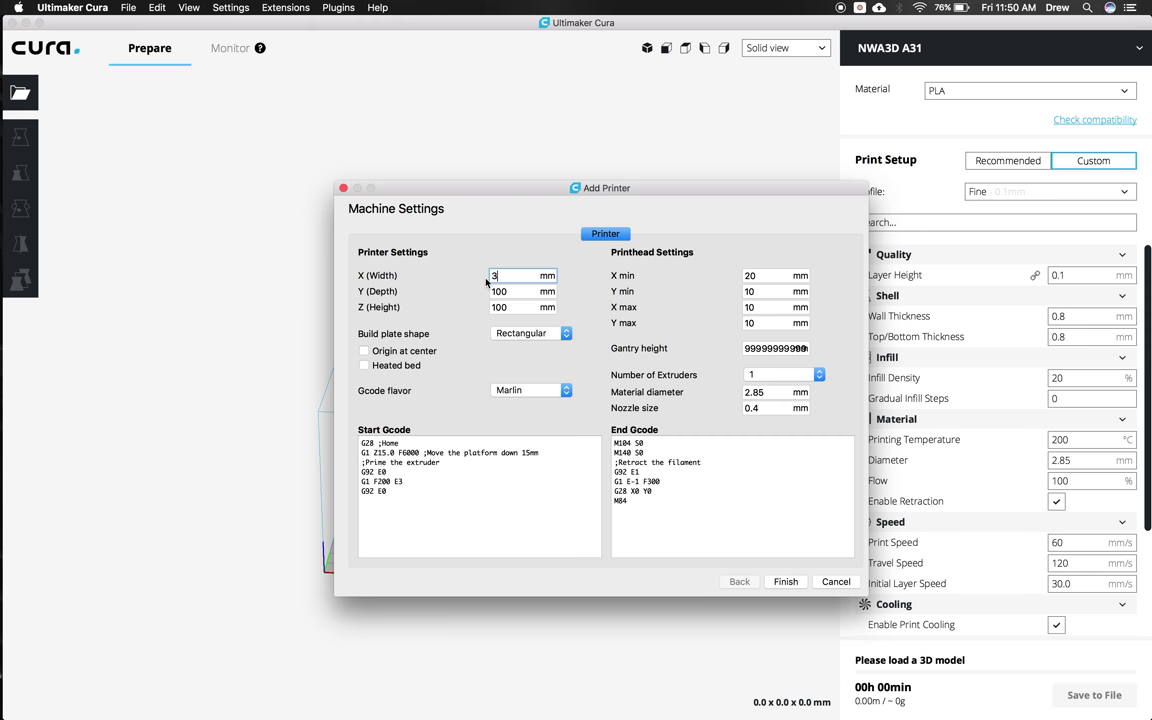
click(520, 291)
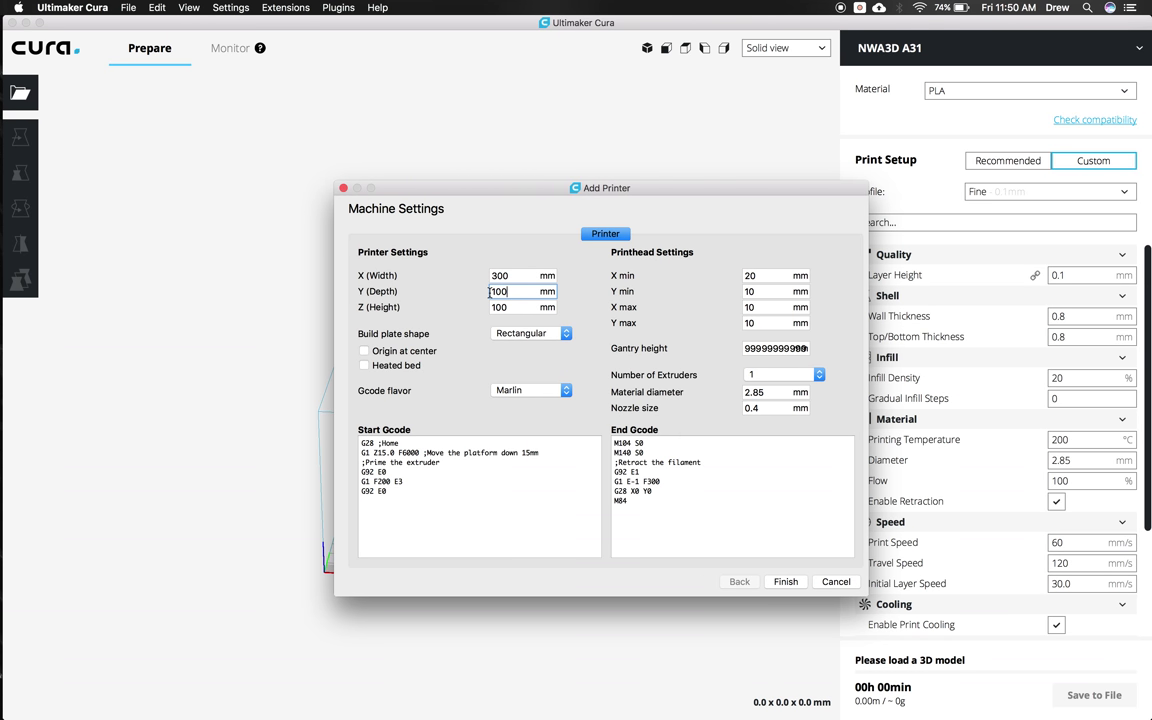
double_click(497, 291)
text(300)
double_click(497, 307)
text(400)
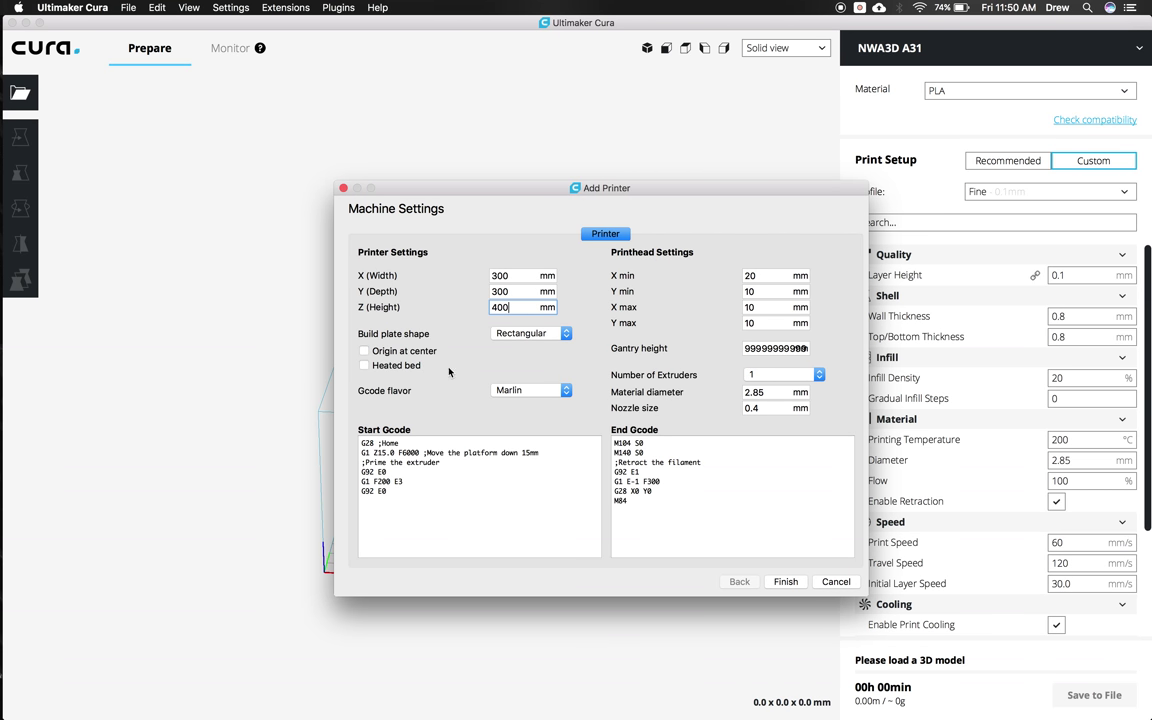
Enable the heated bed for the new printer and choose RepRap as its G-code flavor.
click(365, 366)
click(566, 390)
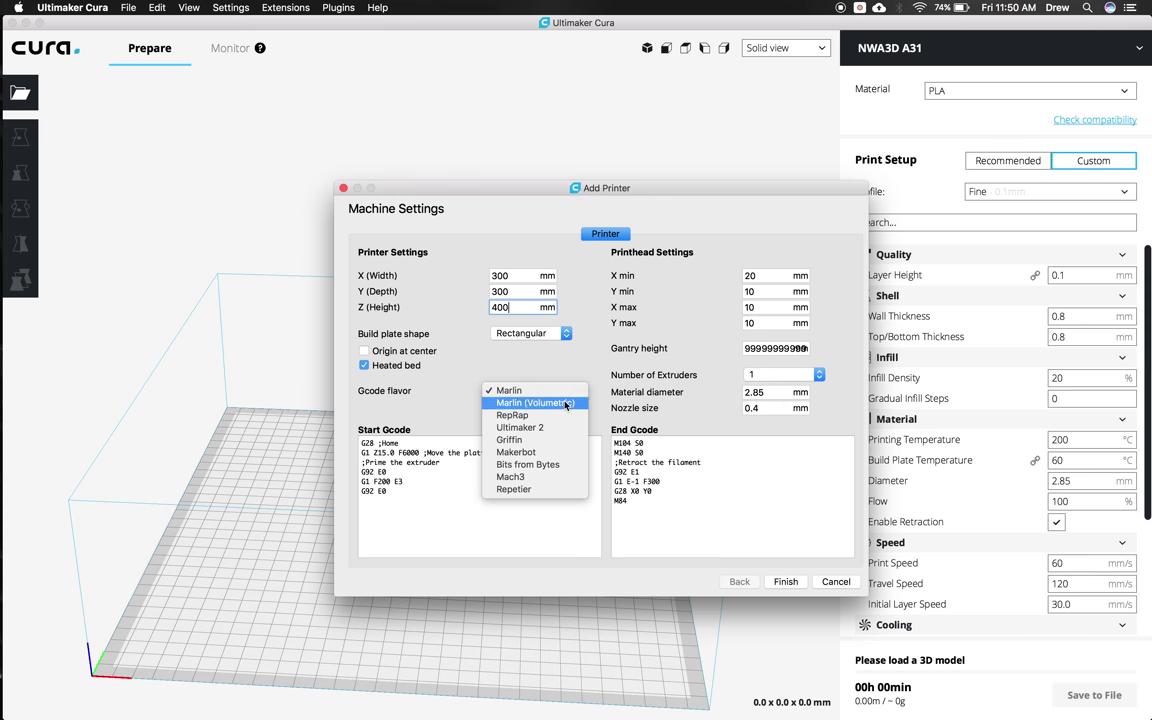
click(561, 416)
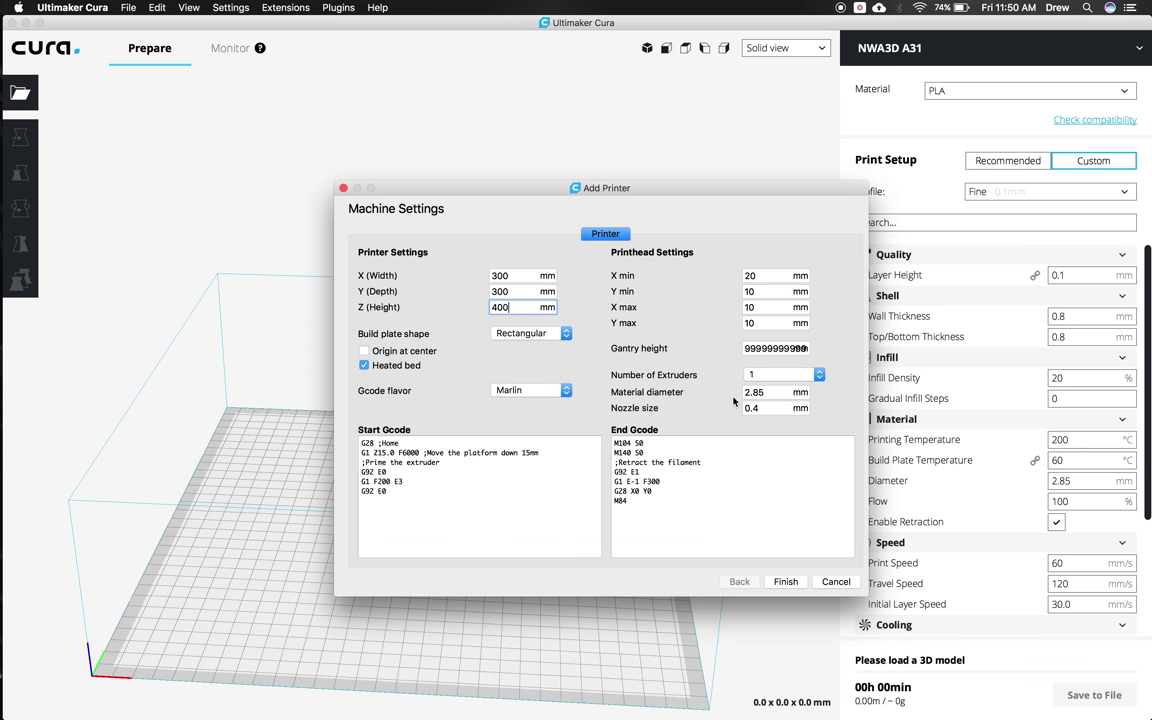
Set the printer's material diameter to 1.75 mm and finish the machine setup.
click(767, 393)
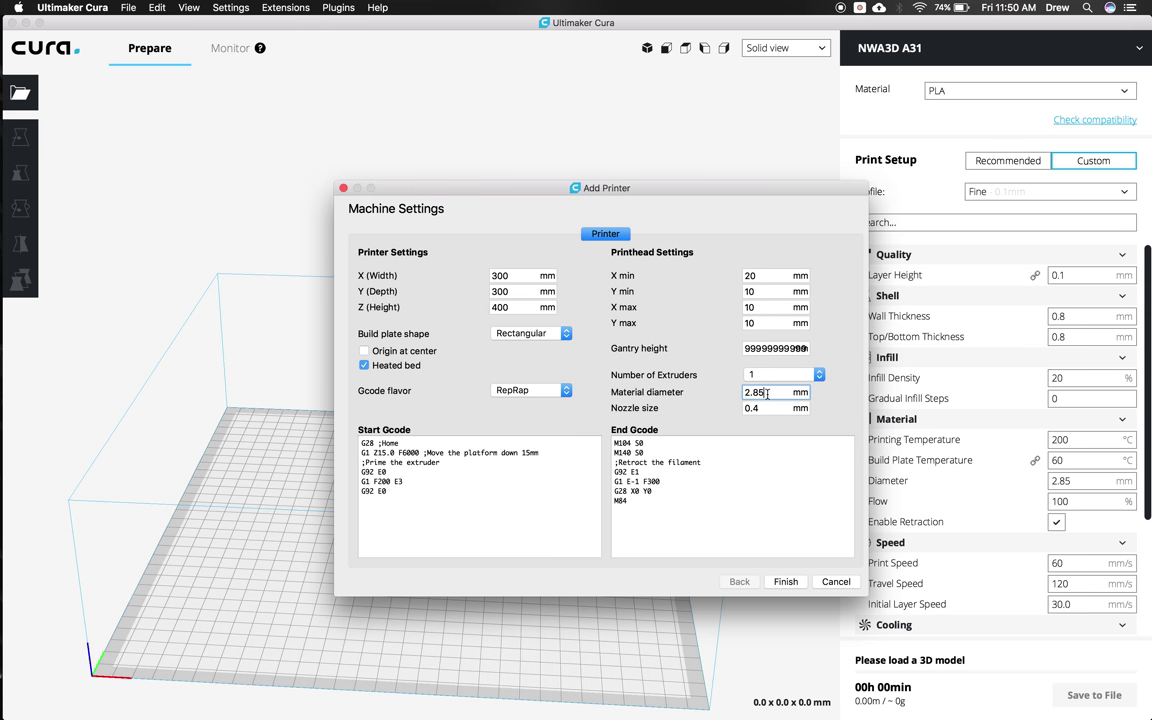
key(BackSpace)
key(BackSpace)
key(BackSpace)
key(BackSpace)
text(1.75)
click(786, 583)
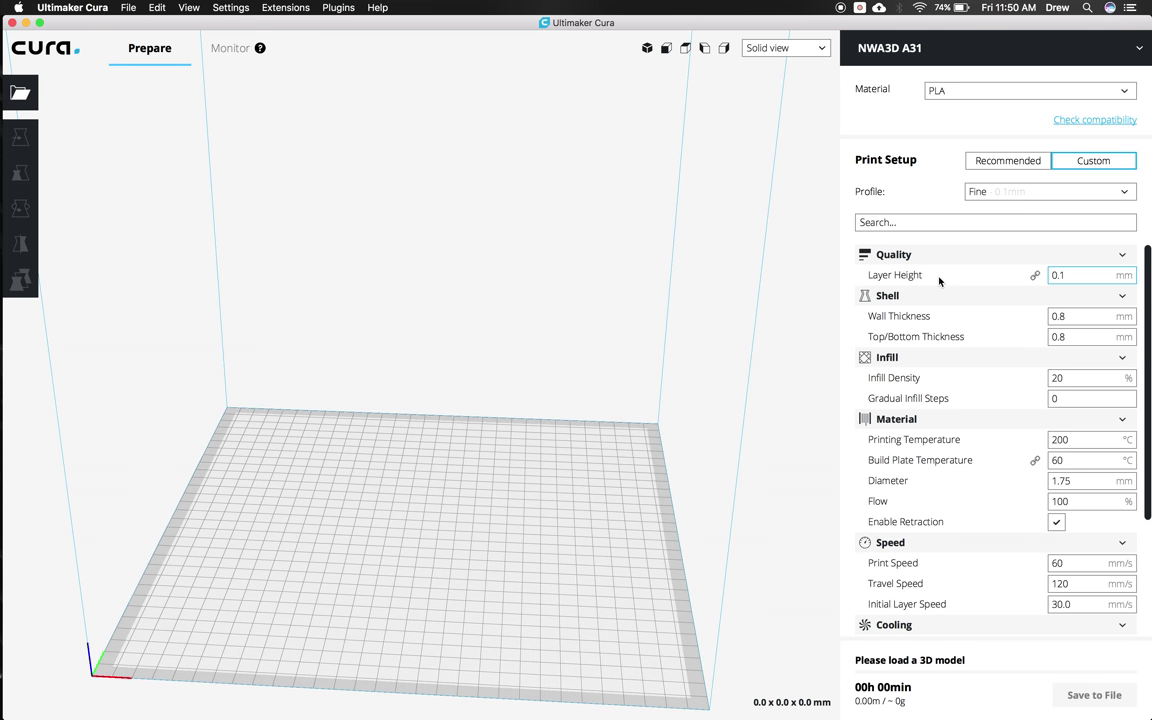
Set the layer height in the print quality settings to 0.2 mm.
mouse_move(1075, 278)
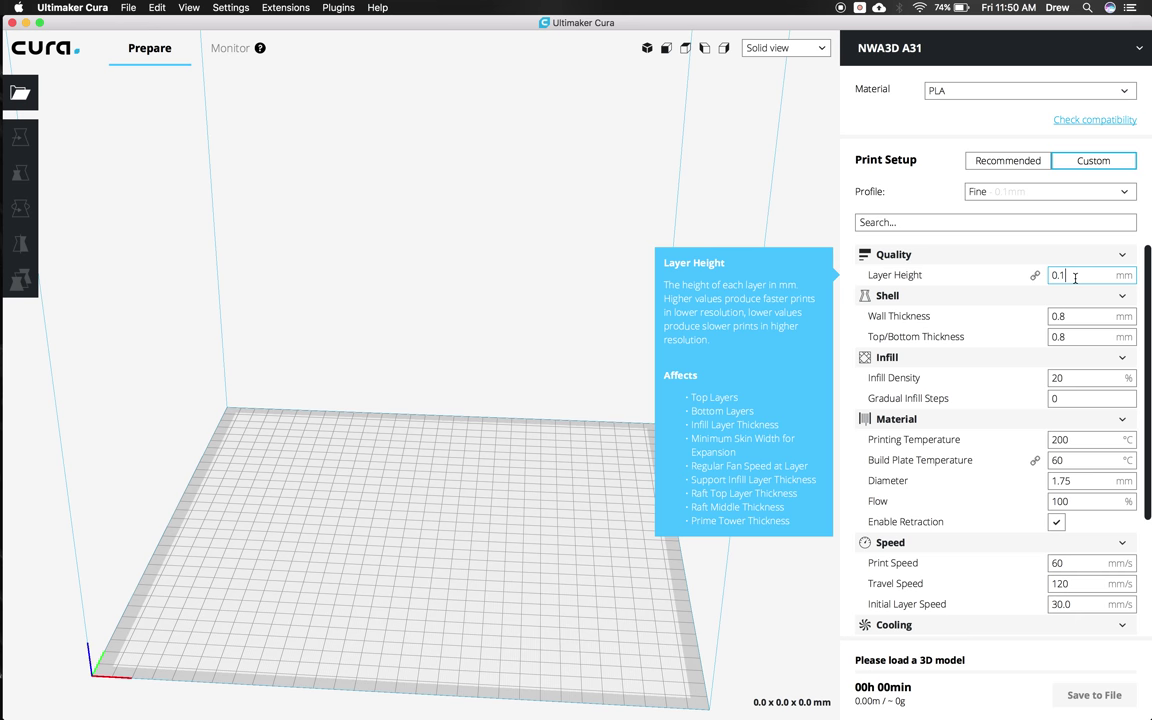
key(BackSpace)
text(2)
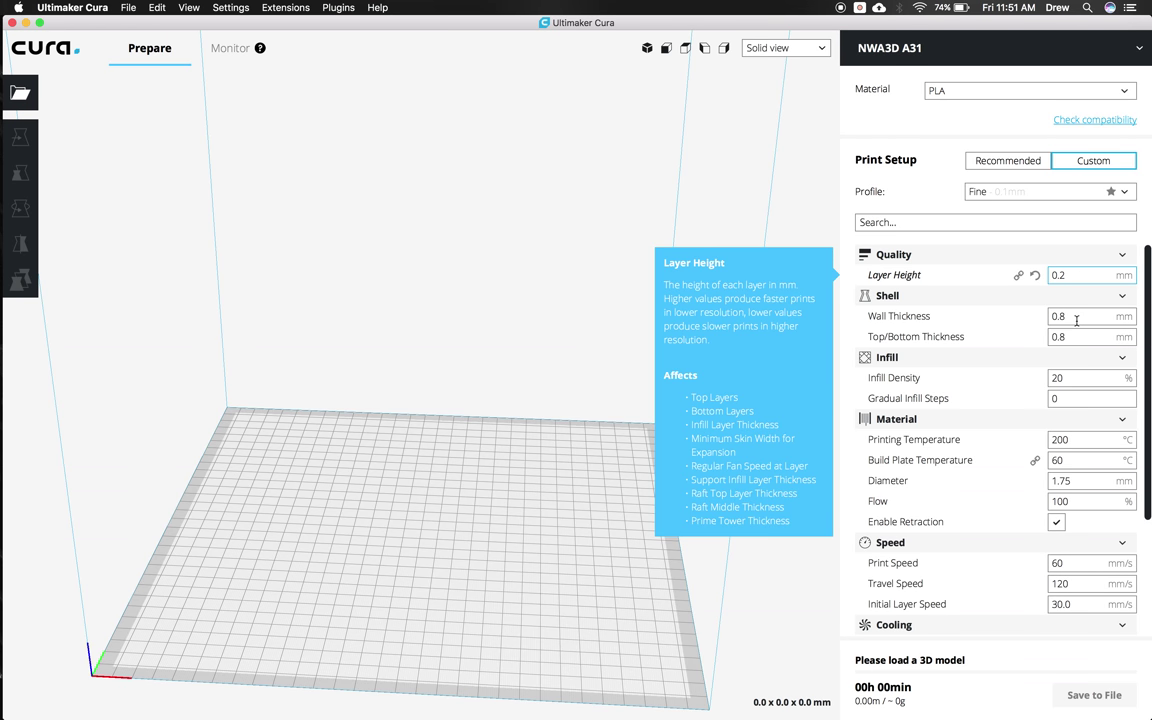
Set the printing temperature to 220 °C and the build plate temperature to 50 °C.
mouse_move(1076, 320)
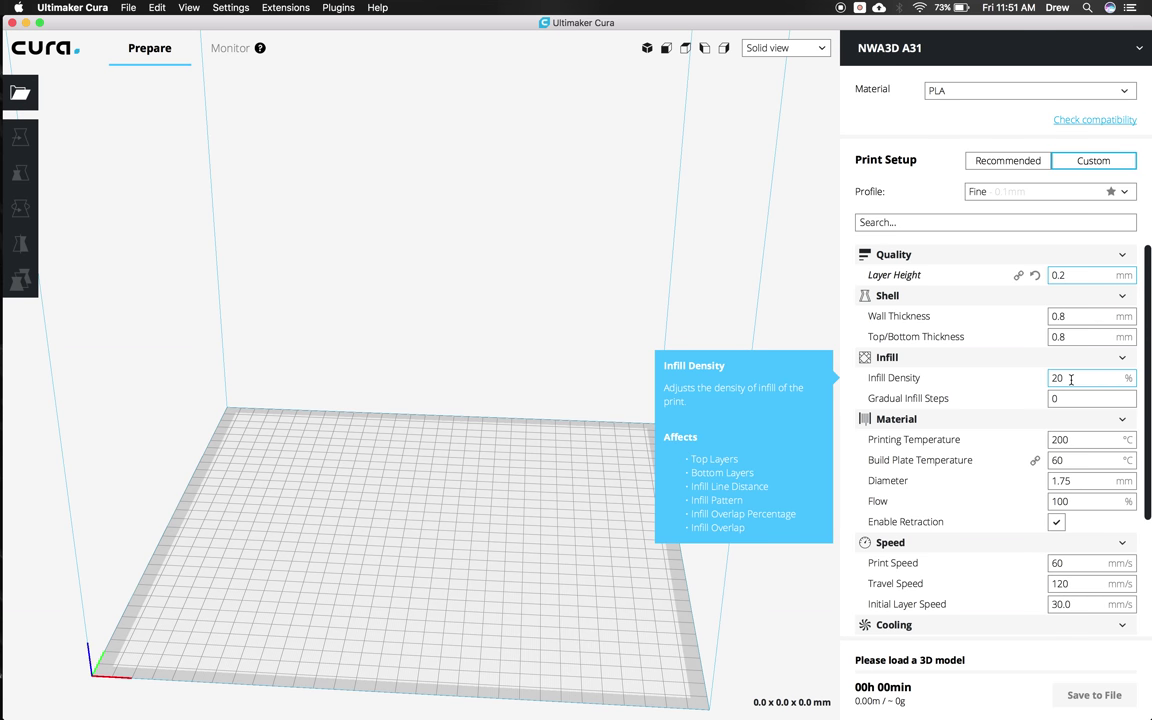
double_click(1062, 440)
text(220)
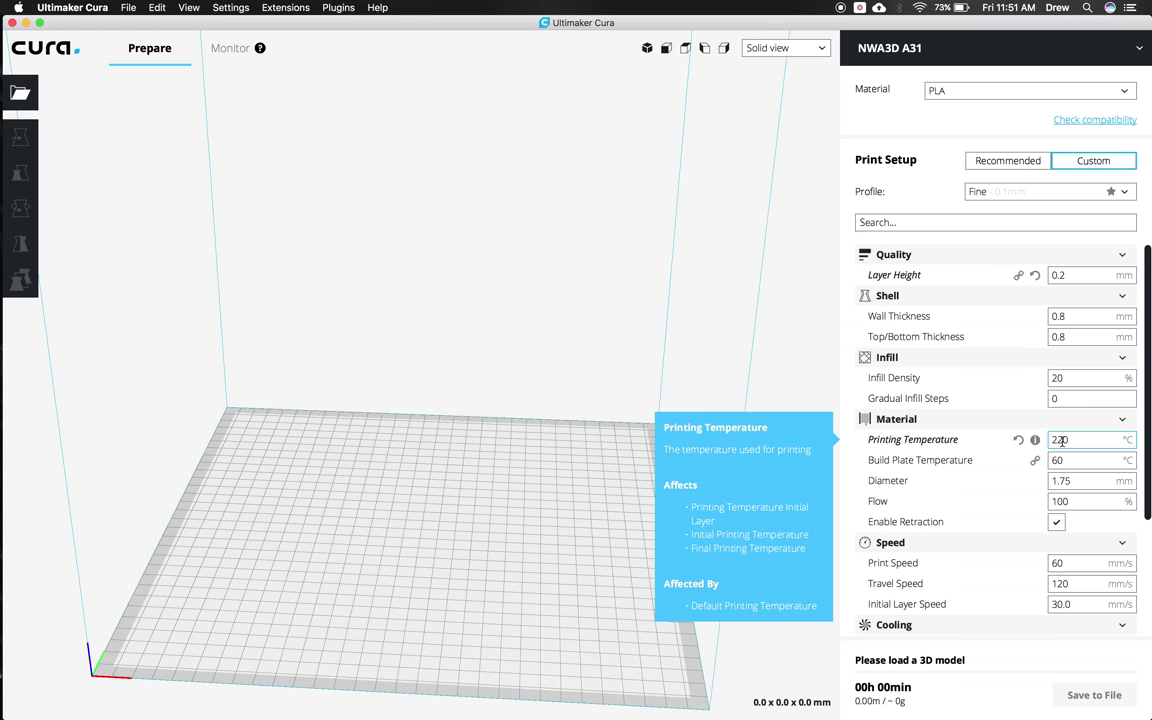
click(1058, 460)
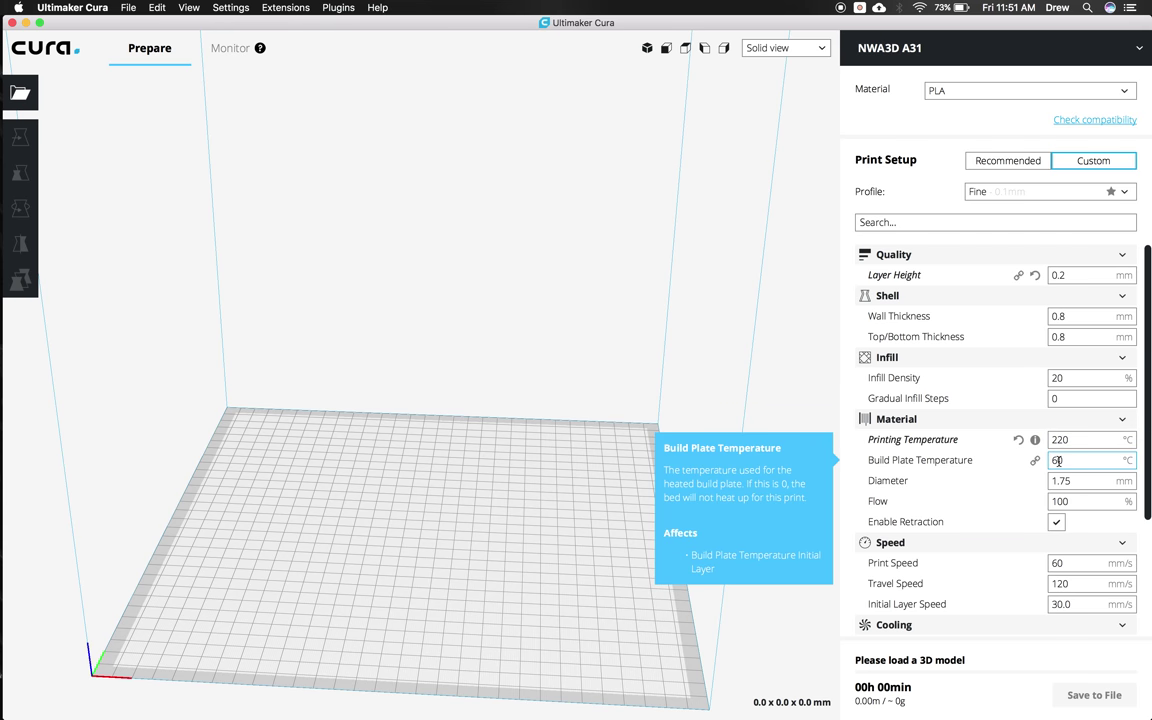
double_click(1058, 460)
text(50)
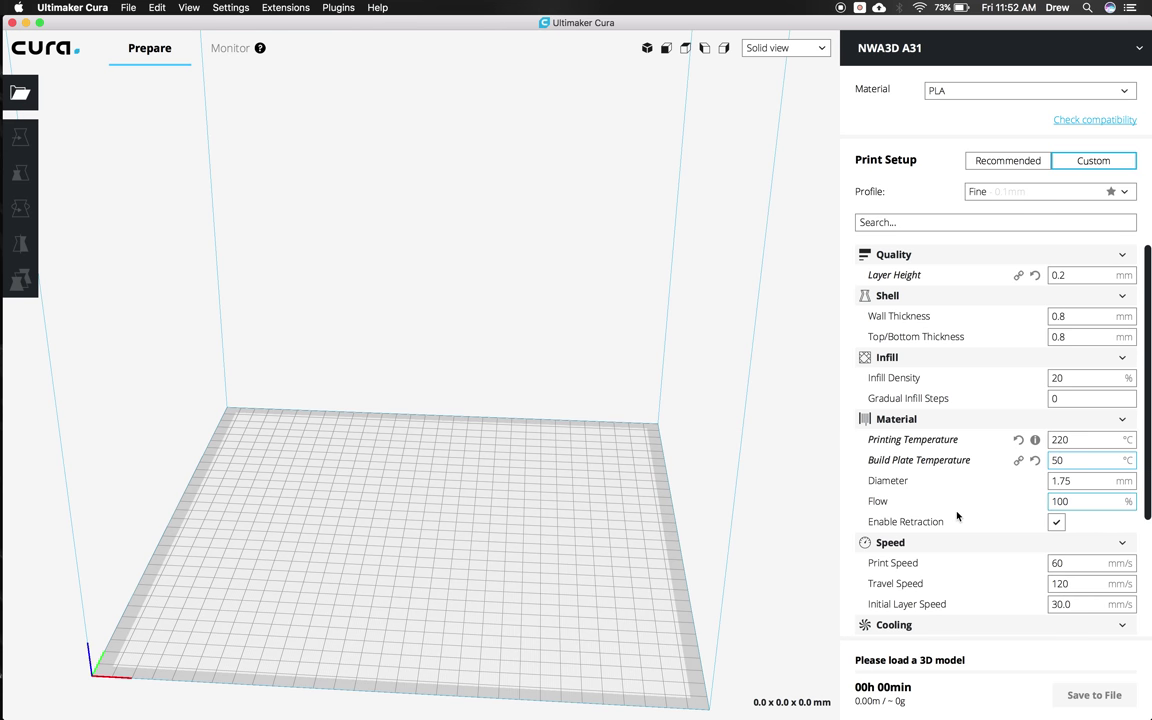
Set the print speed to 50 mm/s.
click(1100, 481)
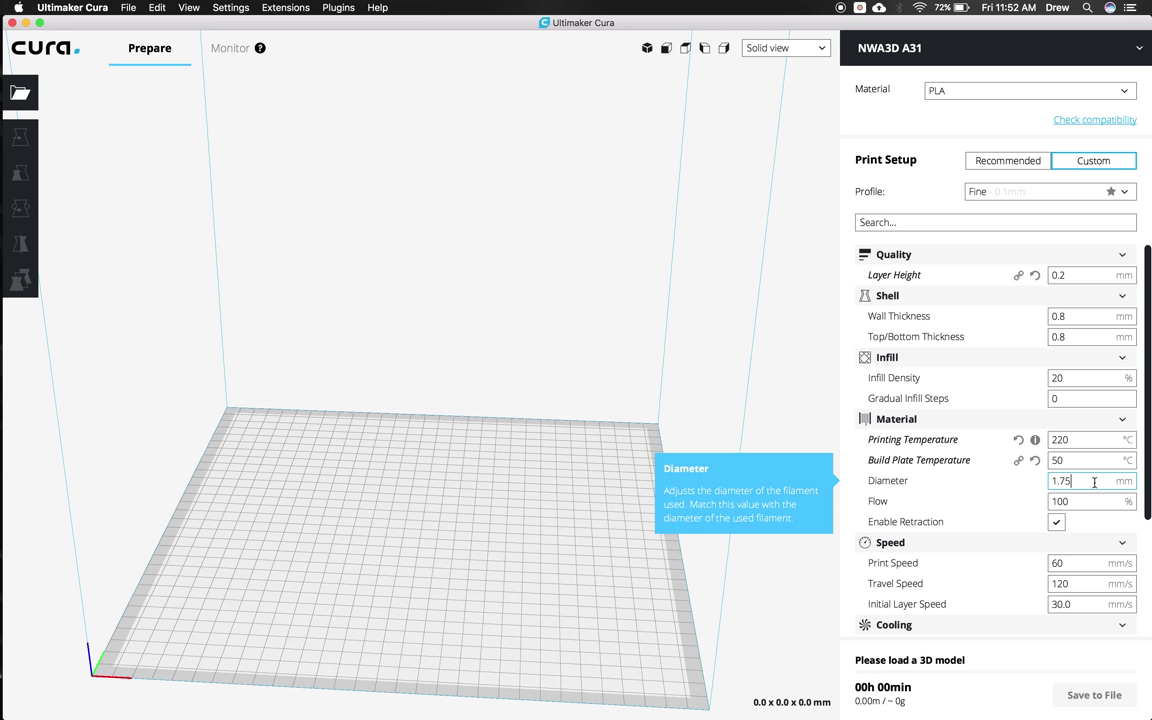
scroll(1094, 483, down, 1)
scroll(1094, 483, down, 3)
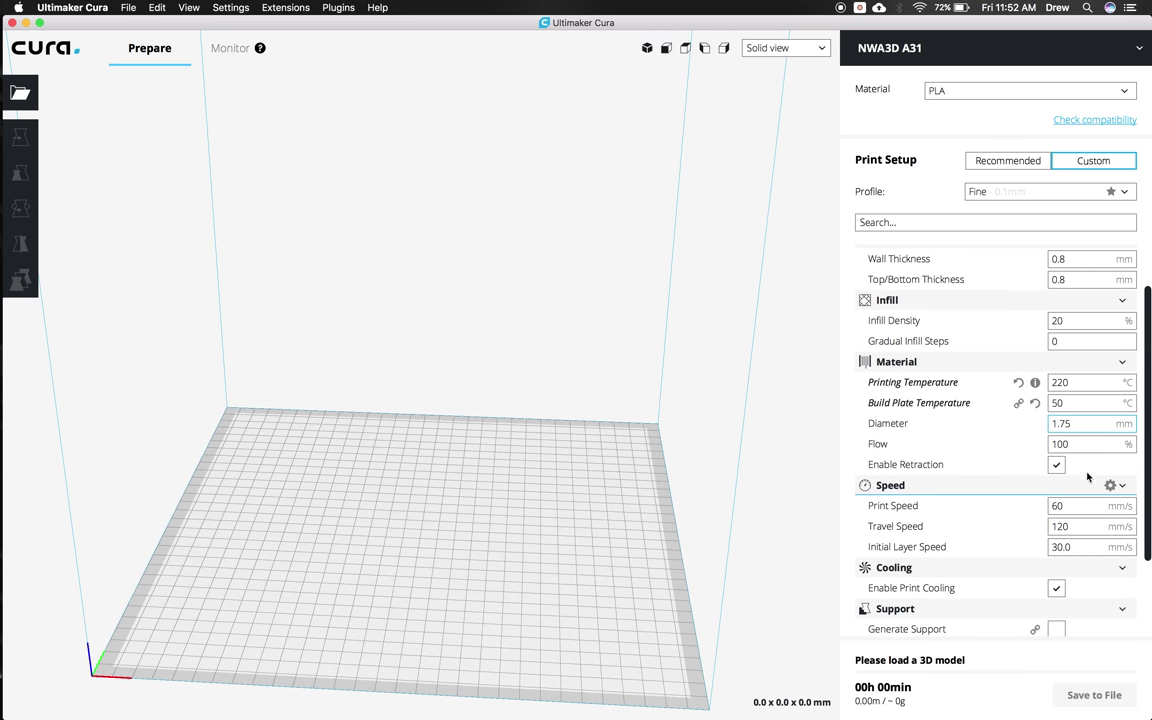
scroll(1073, 464, down, 2)
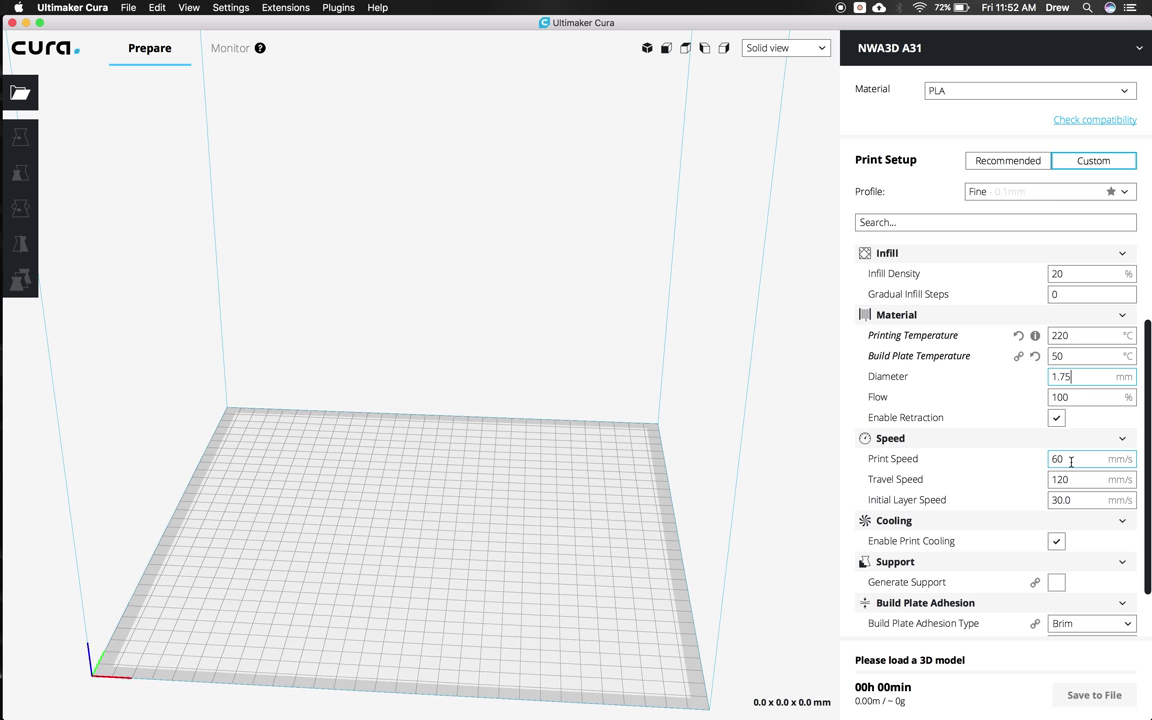
click(1057, 457)
key(BackSpace)
key(BackSpace)
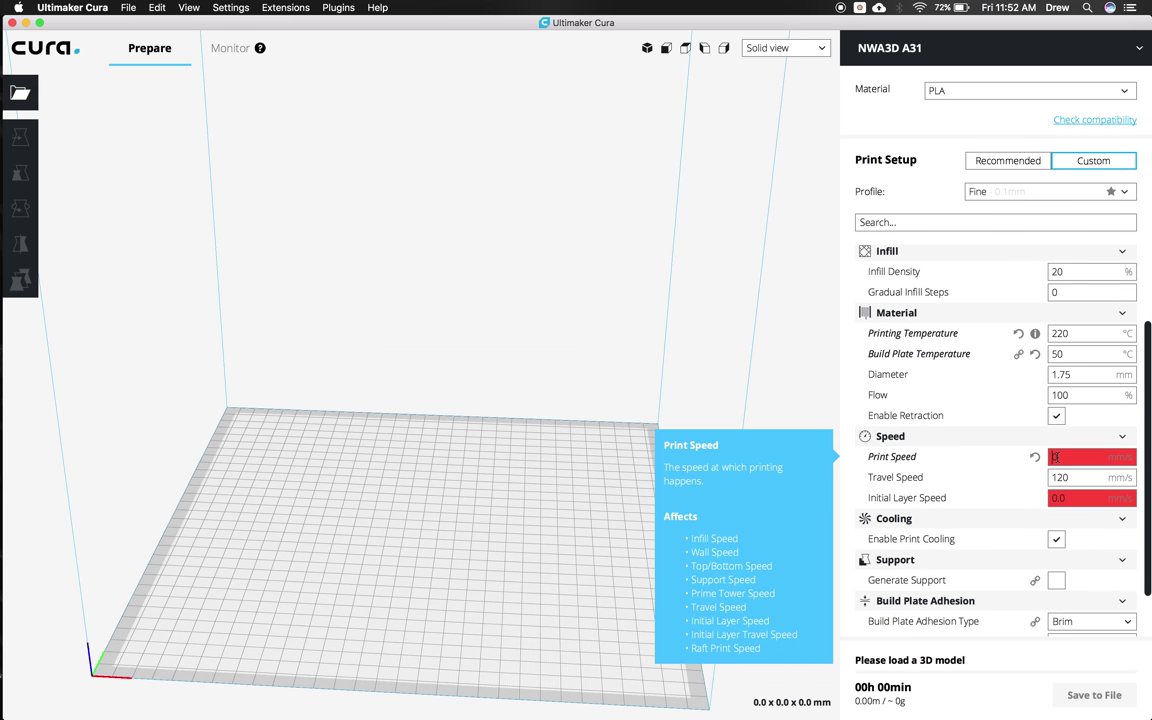
text(50)
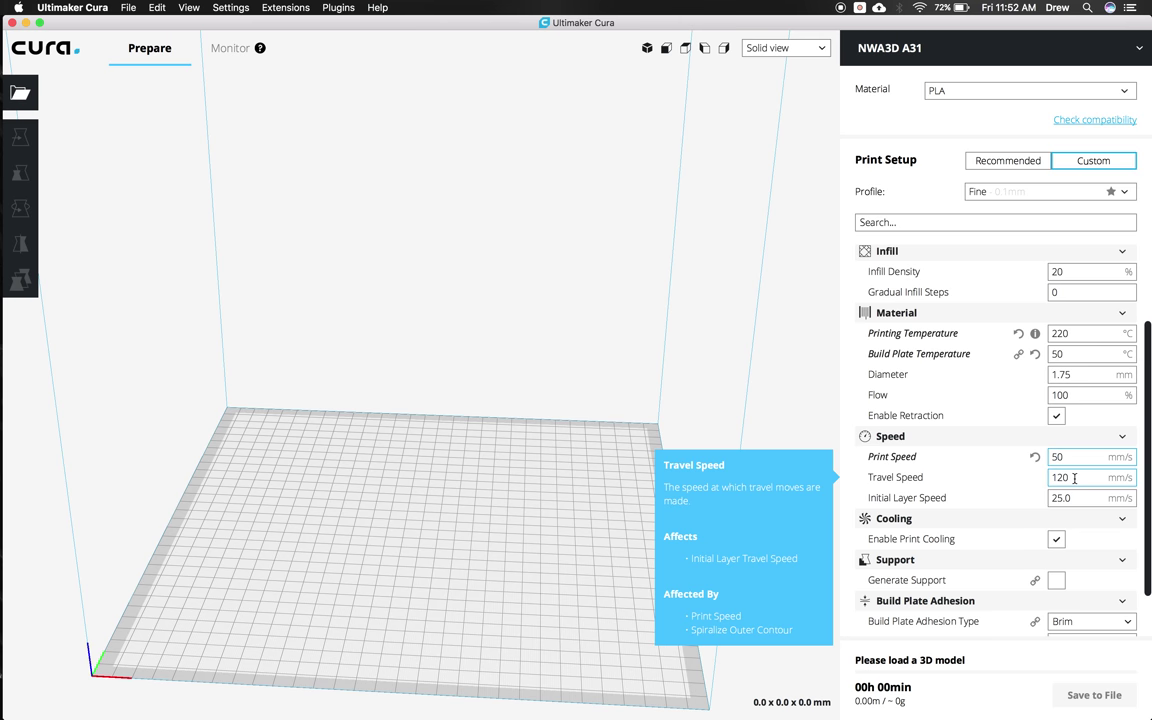
Examine which speed, cooling, support and build plate adhesion settings are shown in the setting visibility preferences.
scroll(1075, 478, down, 2)
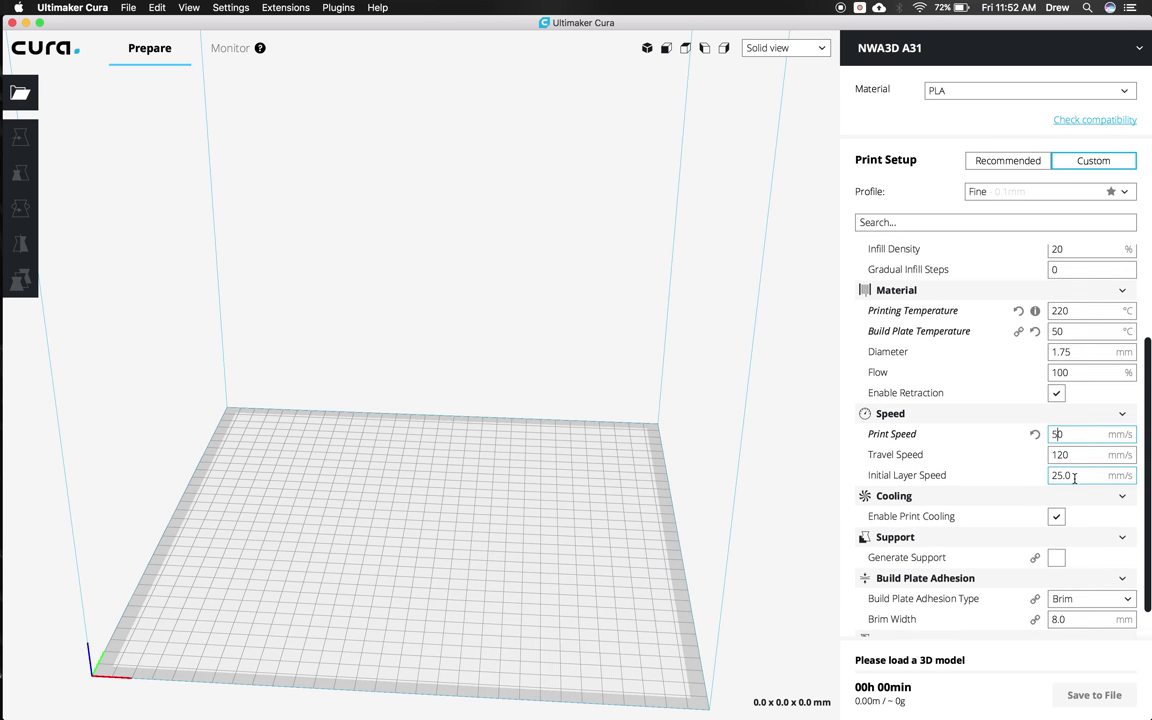
scroll(1075, 478, down, 1)
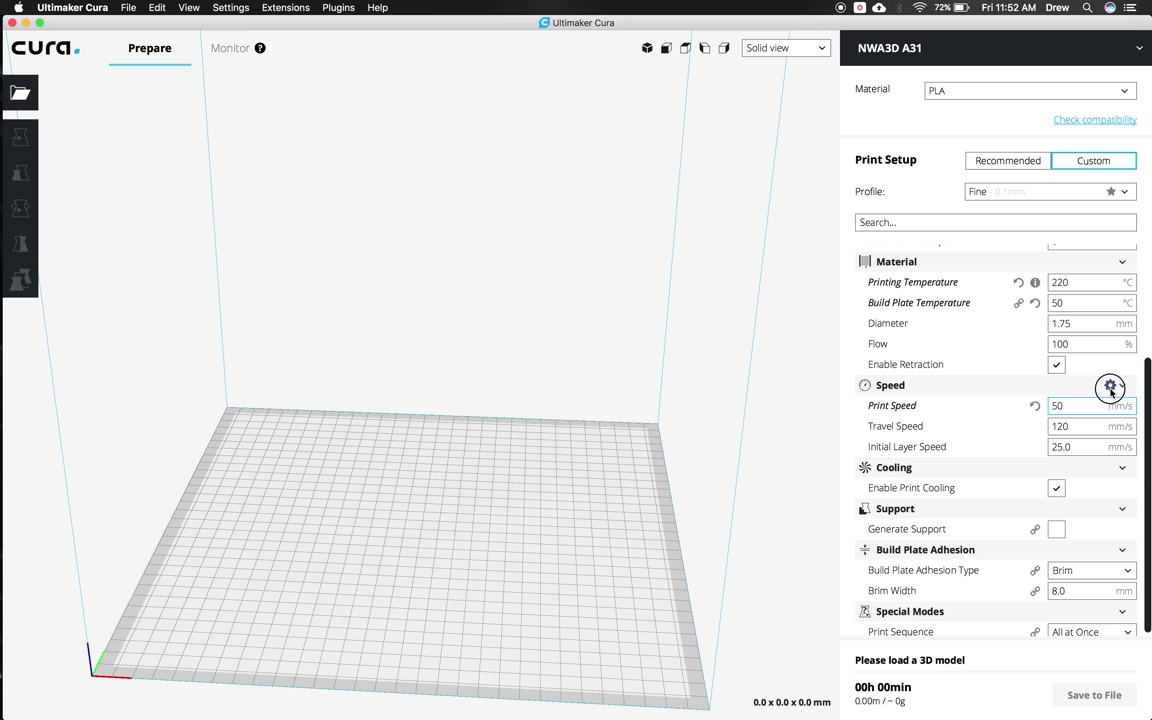
click(1110, 390)
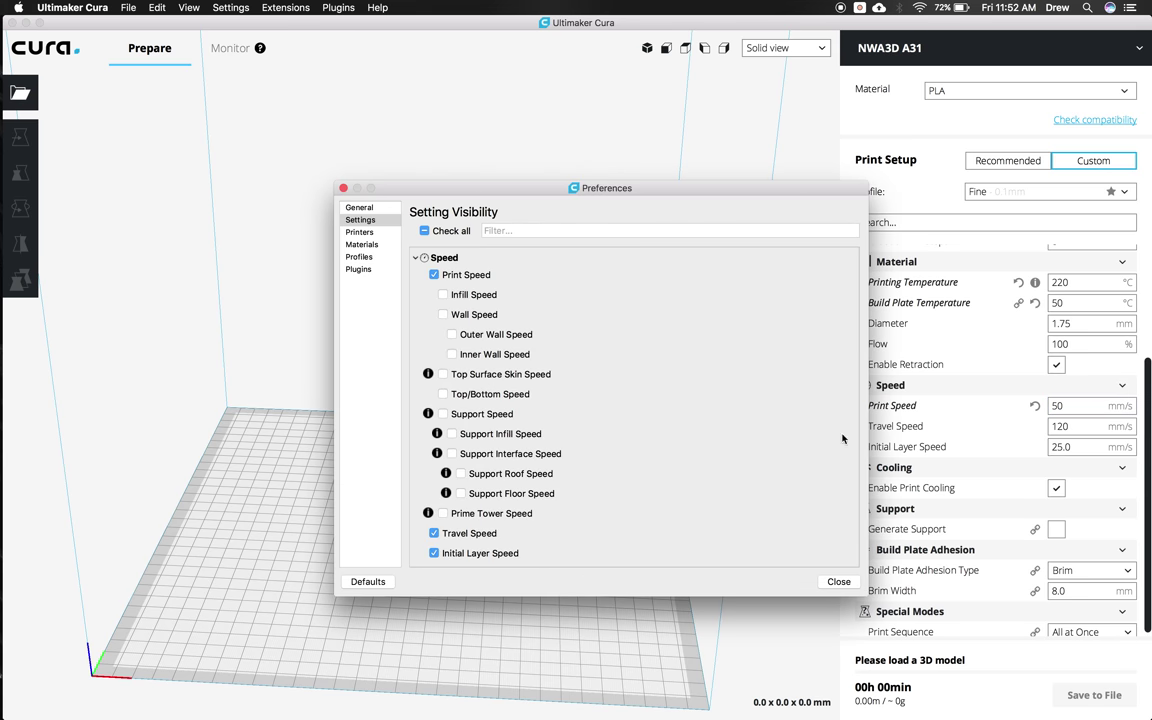
click(435, 554)
click(434, 554)
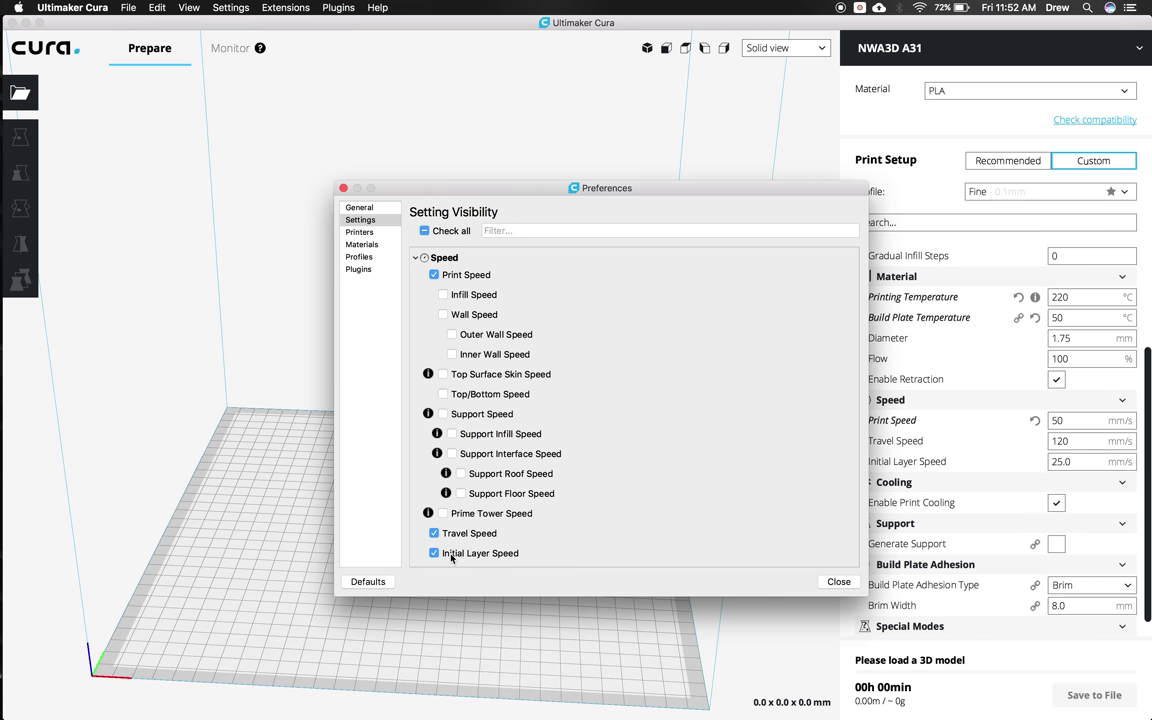
scroll(503, 320, down, 15)
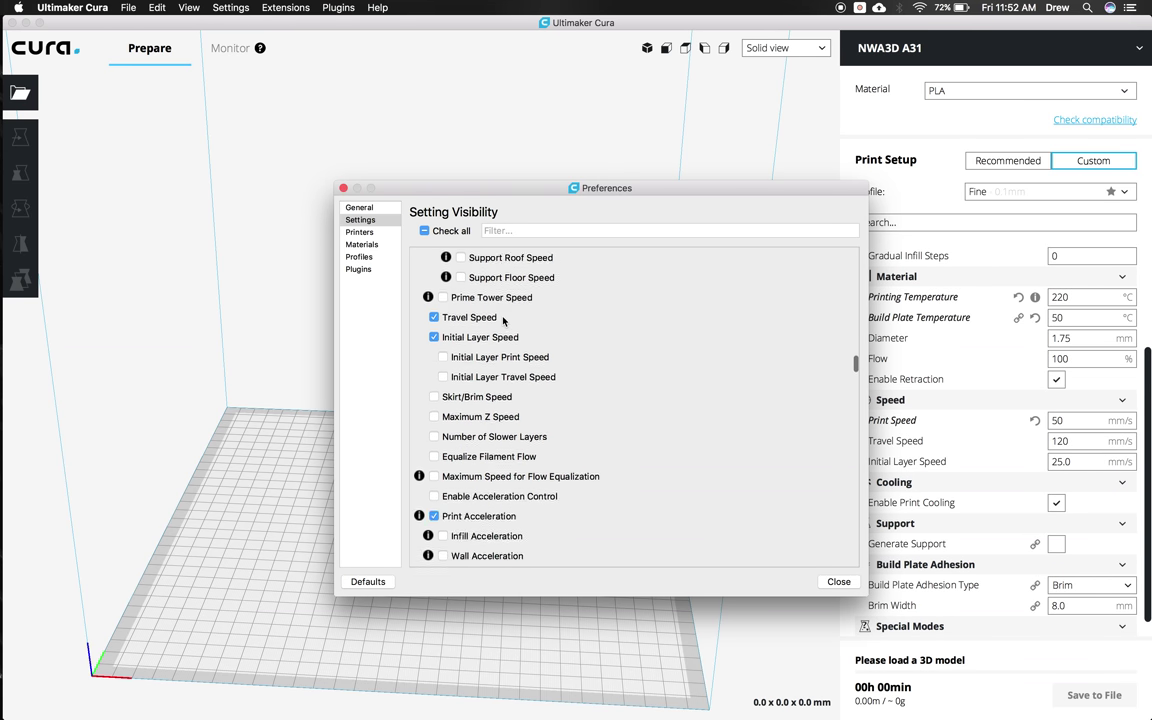
scroll(503, 320, down, 15)
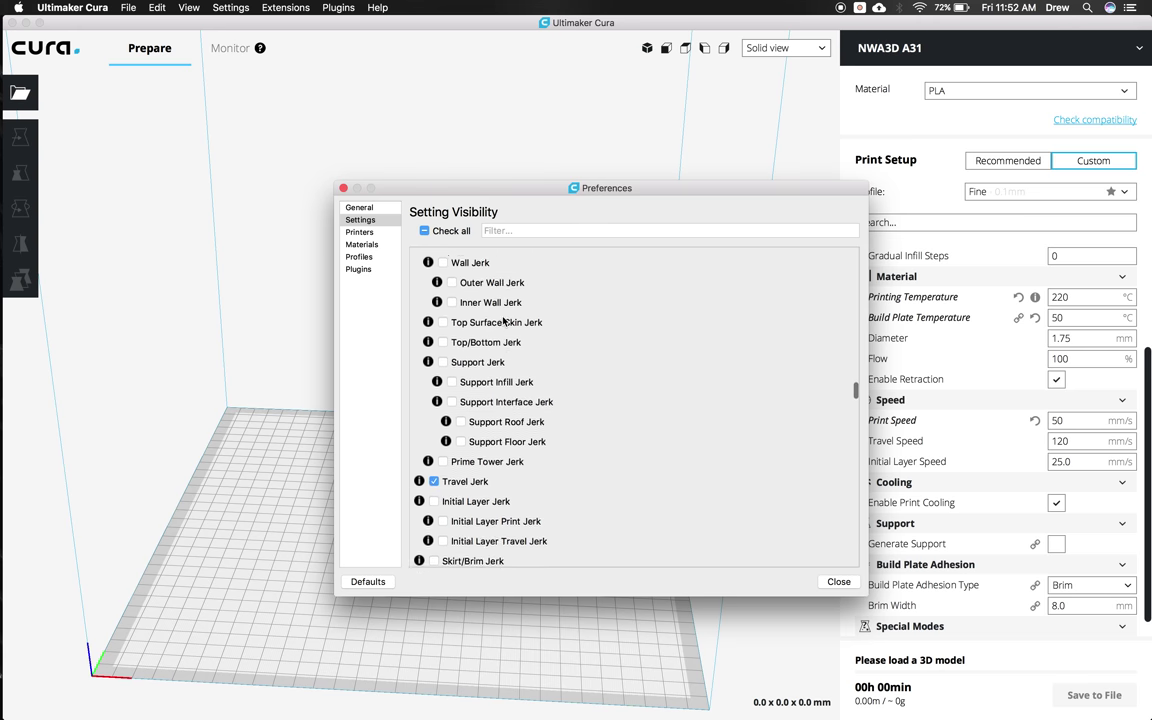
scroll(503, 320, down, 15)
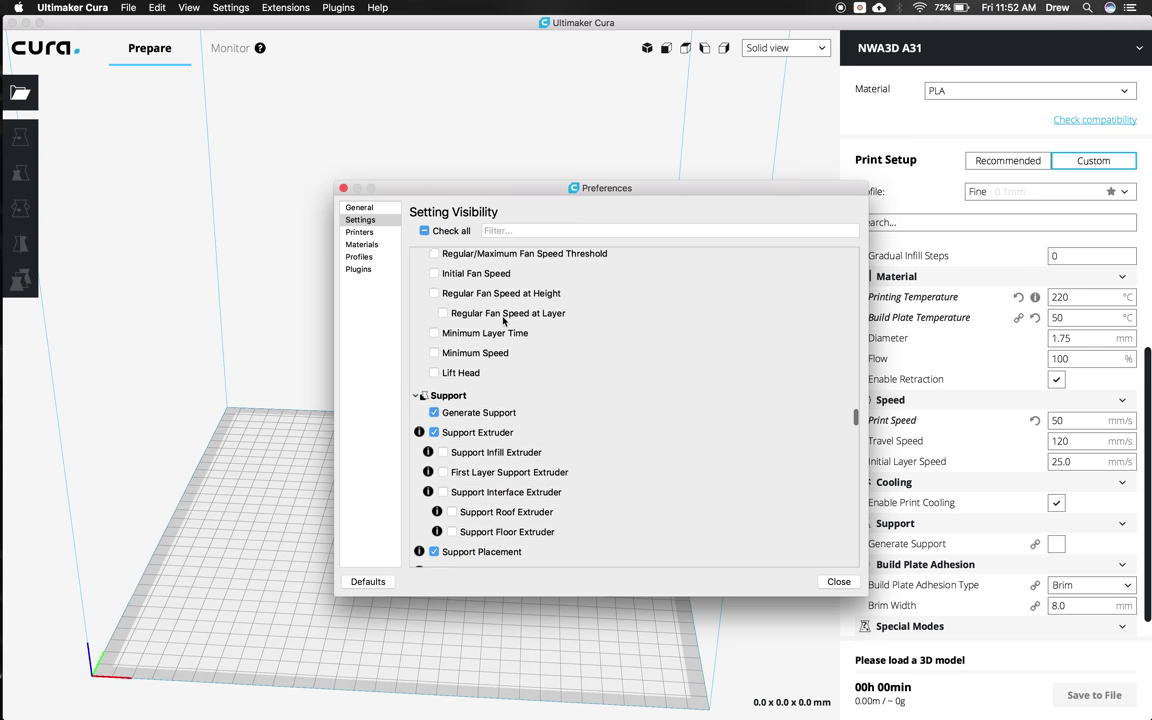
scroll(503, 320, down, 2)
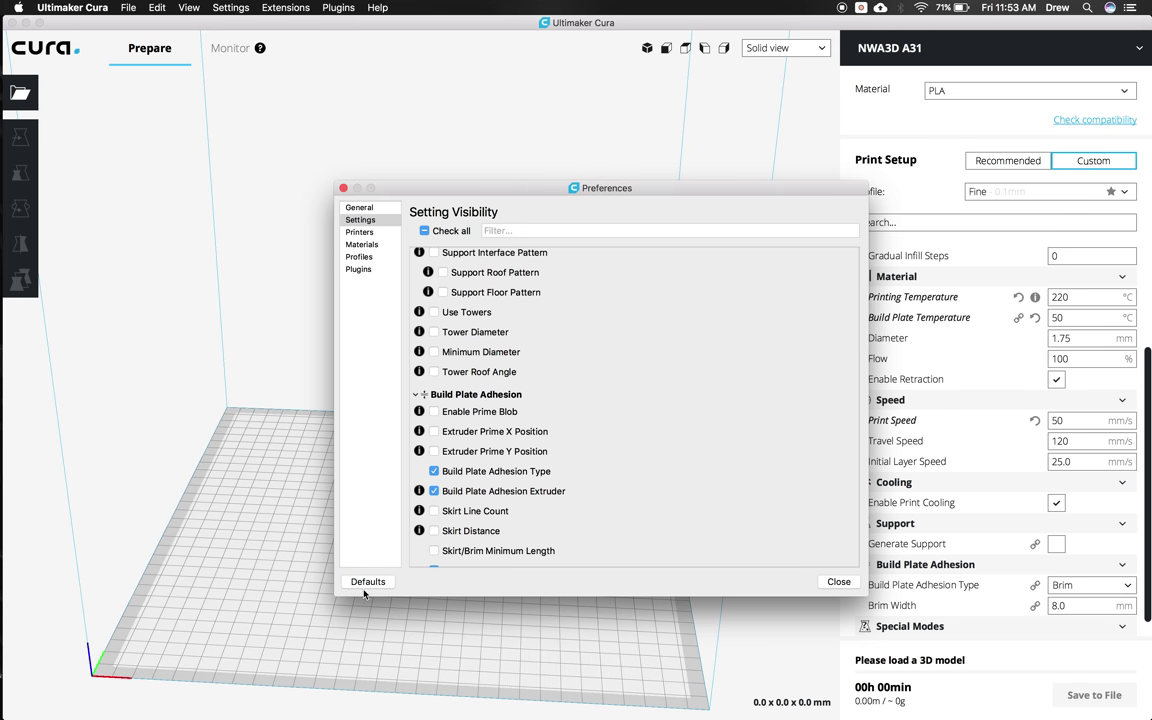
click(838, 582)
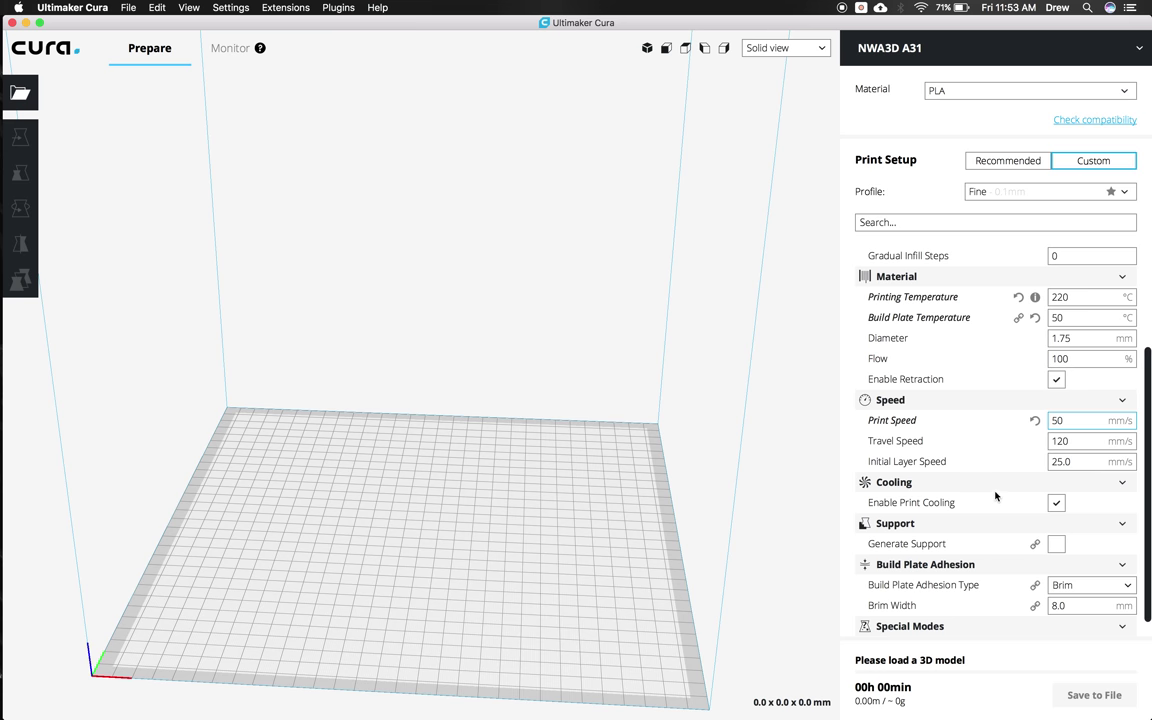
Set the initial layer speed to 15 mm/s.
mouse_move(1056, 462)
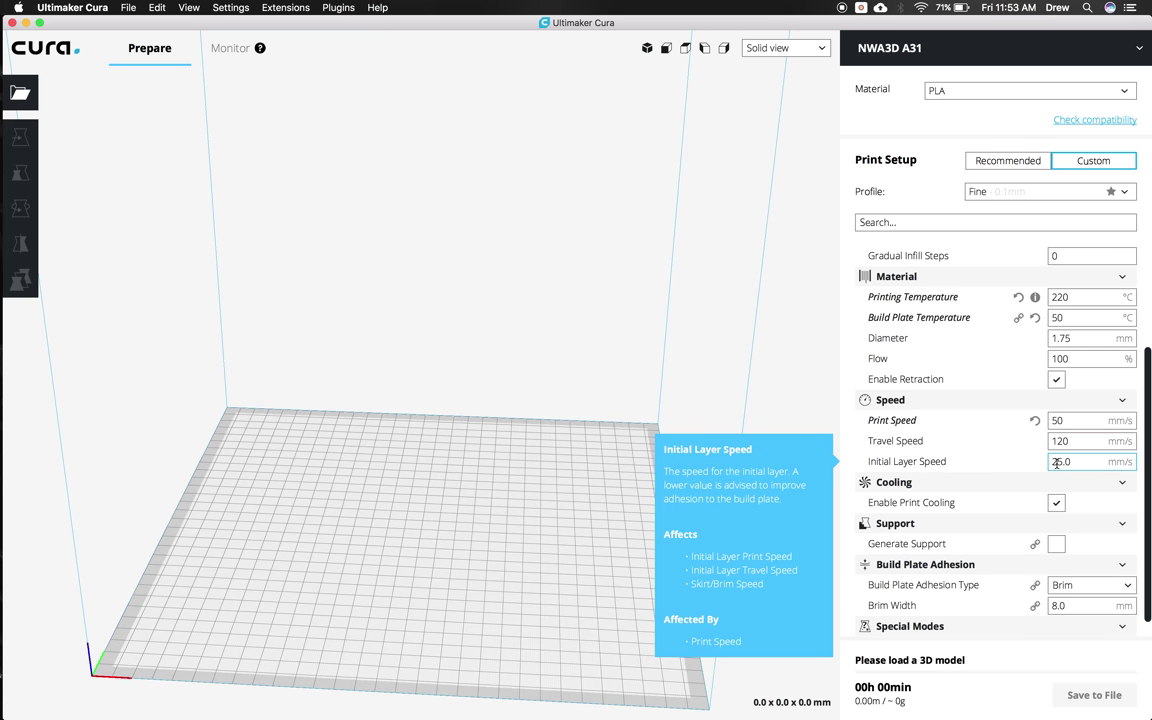
click(1056, 462)
key(BackSpace)
text(1)
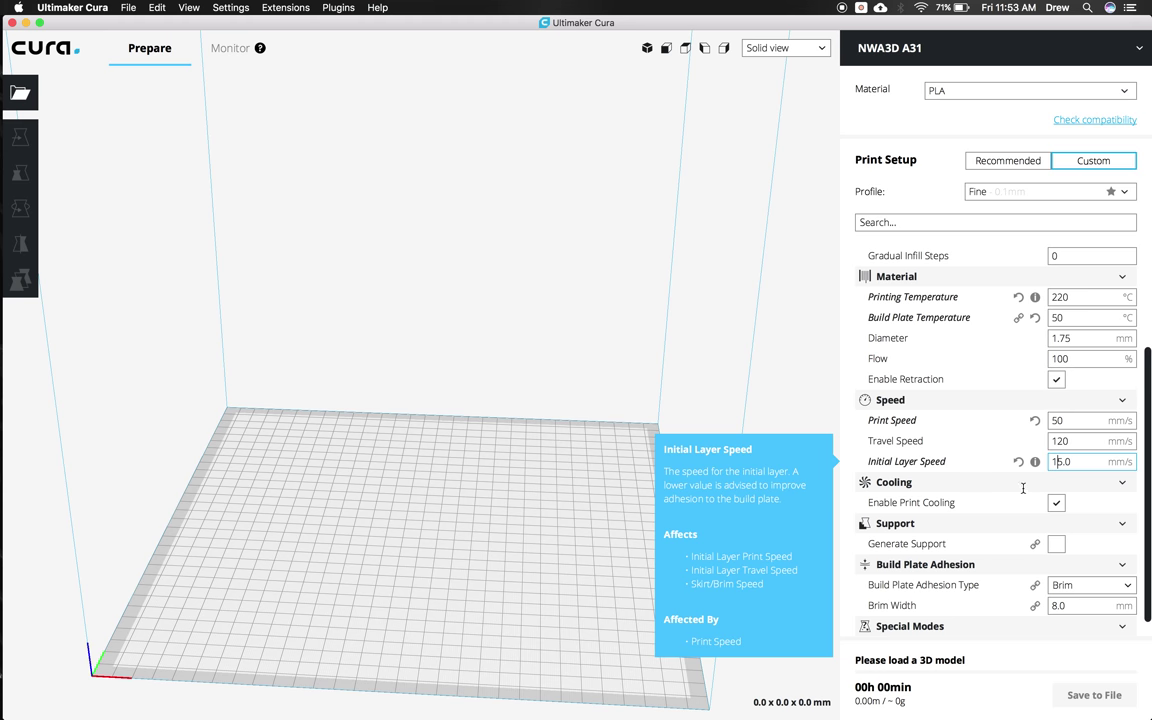
Enable support generation for prints and check the available support placement options.
scroll(1017, 498, down, 1)
scroll(1017, 498, down, 2)
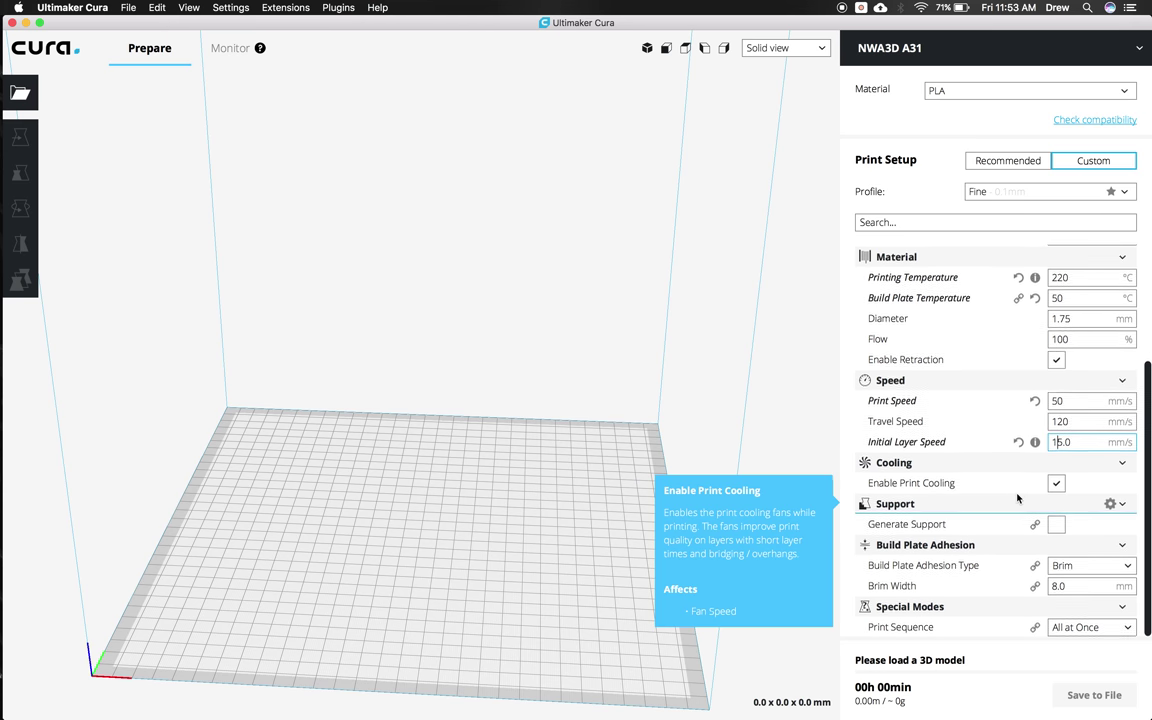
click(1056, 483)
click(1056, 483)
click(1057, 524)
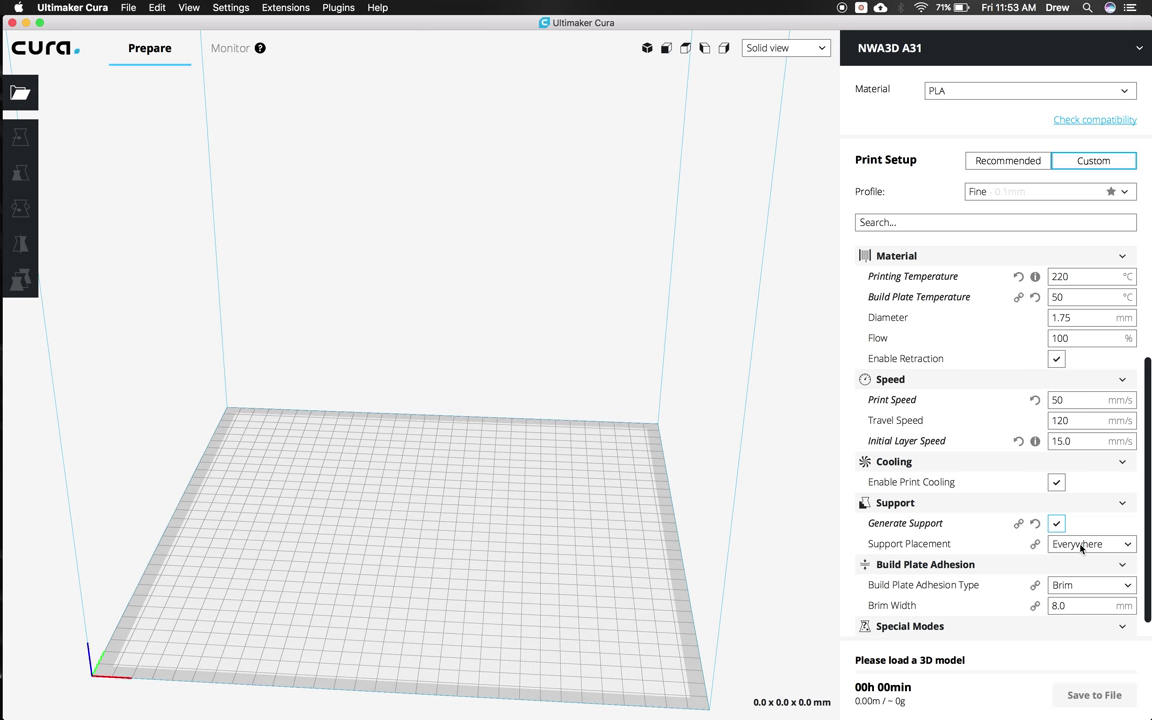
click(1080, 545)
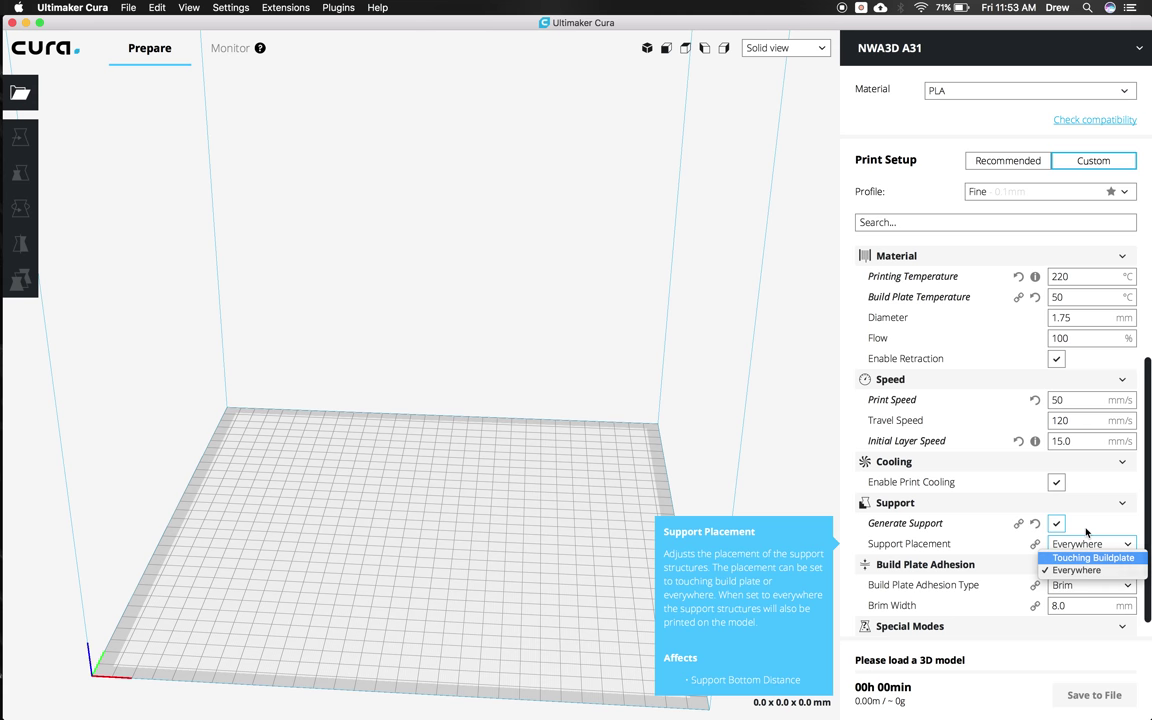
click(1087, 532)
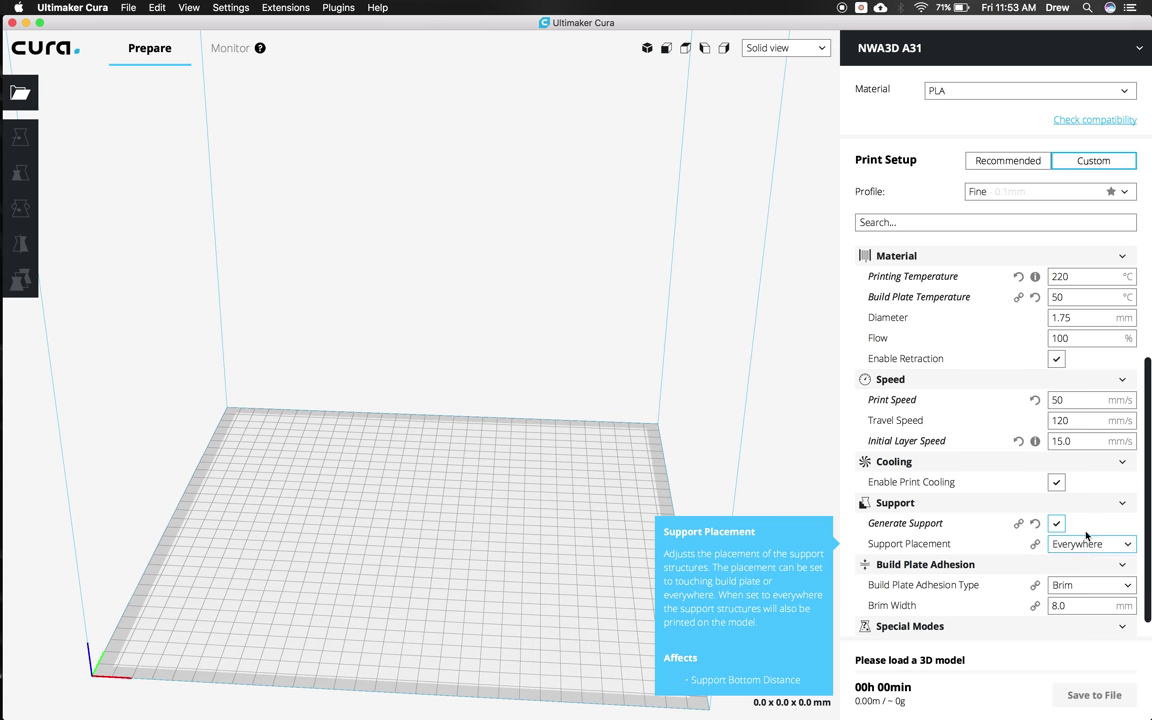
Set the build plate adhesion type to Skirt and check the print sequence setting.
click(1111, 591)
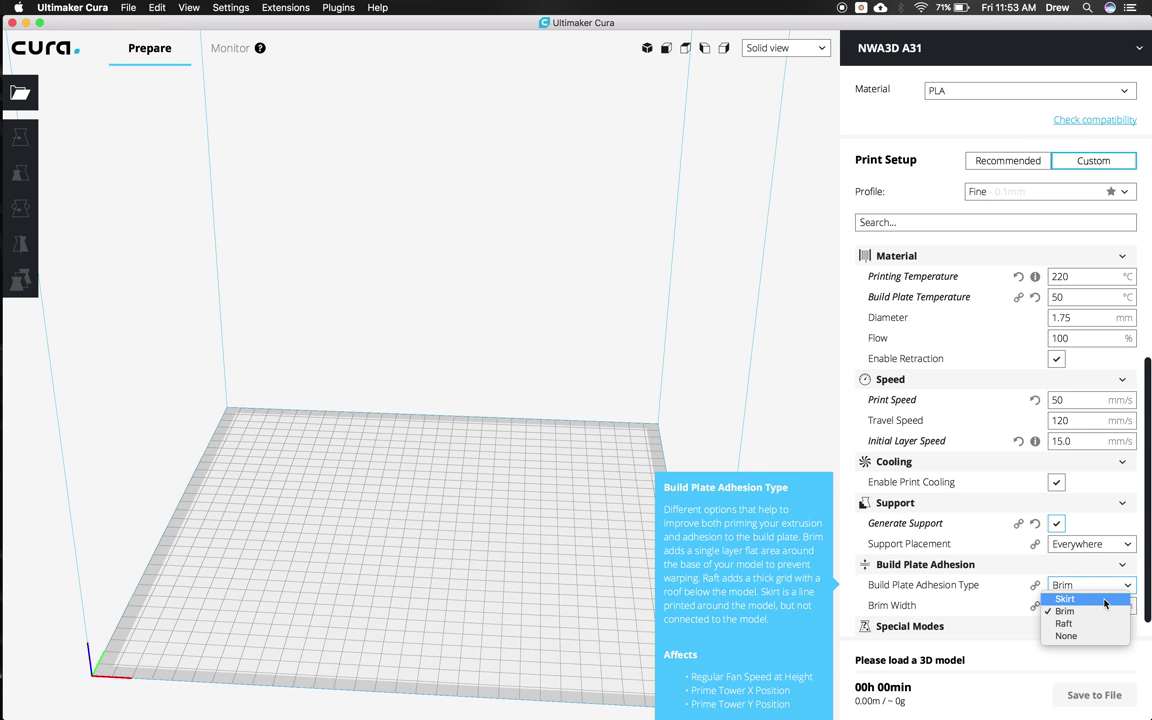
click(1103, 600)
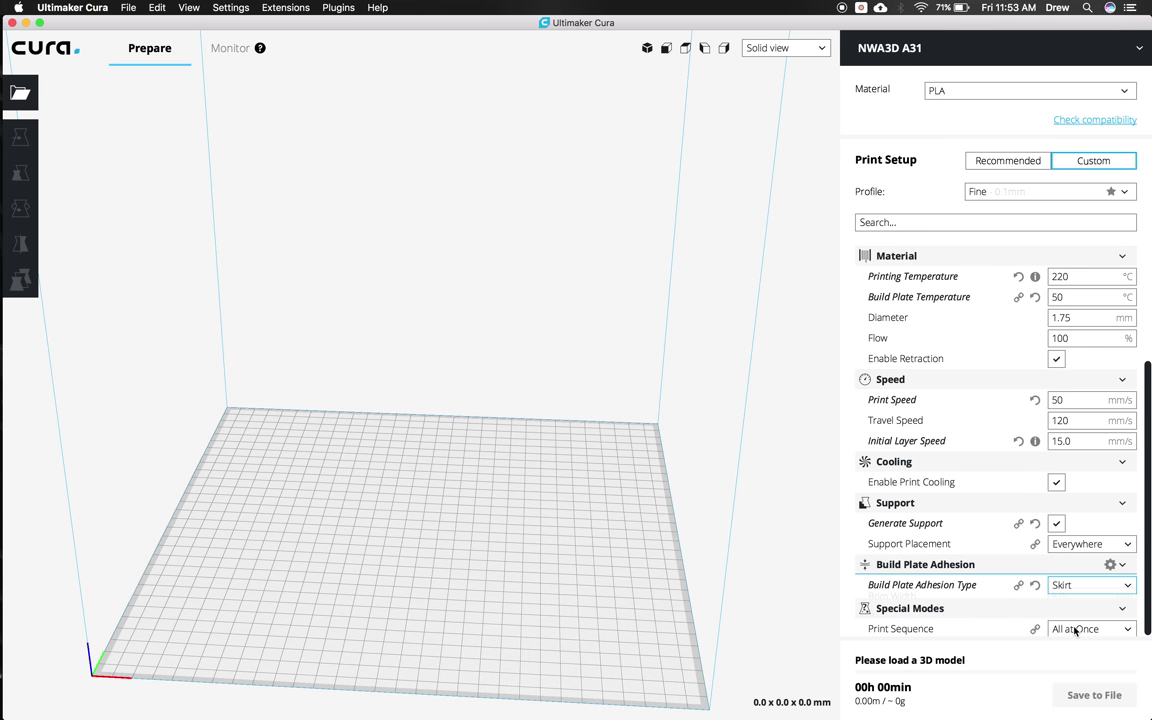
mouse_move(1075, 629)
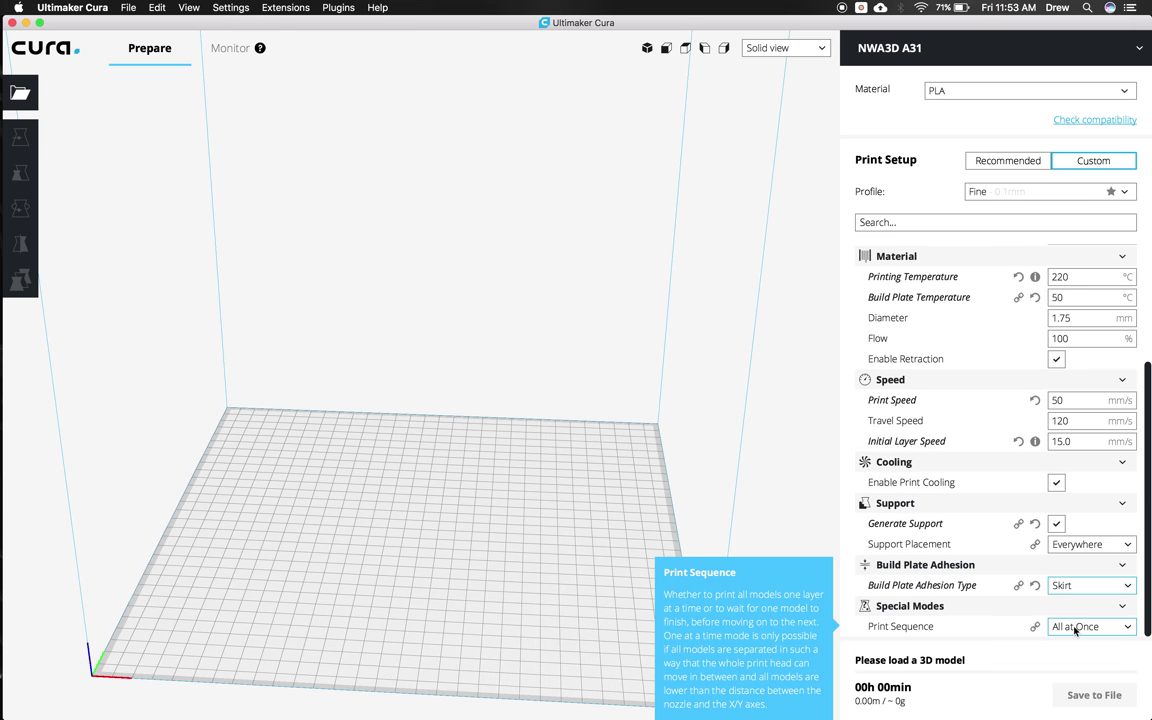
Create a profile named "Medium A31" from the current settings and overrides, and leave the preferences.
scroll(928, 387, up, 5)
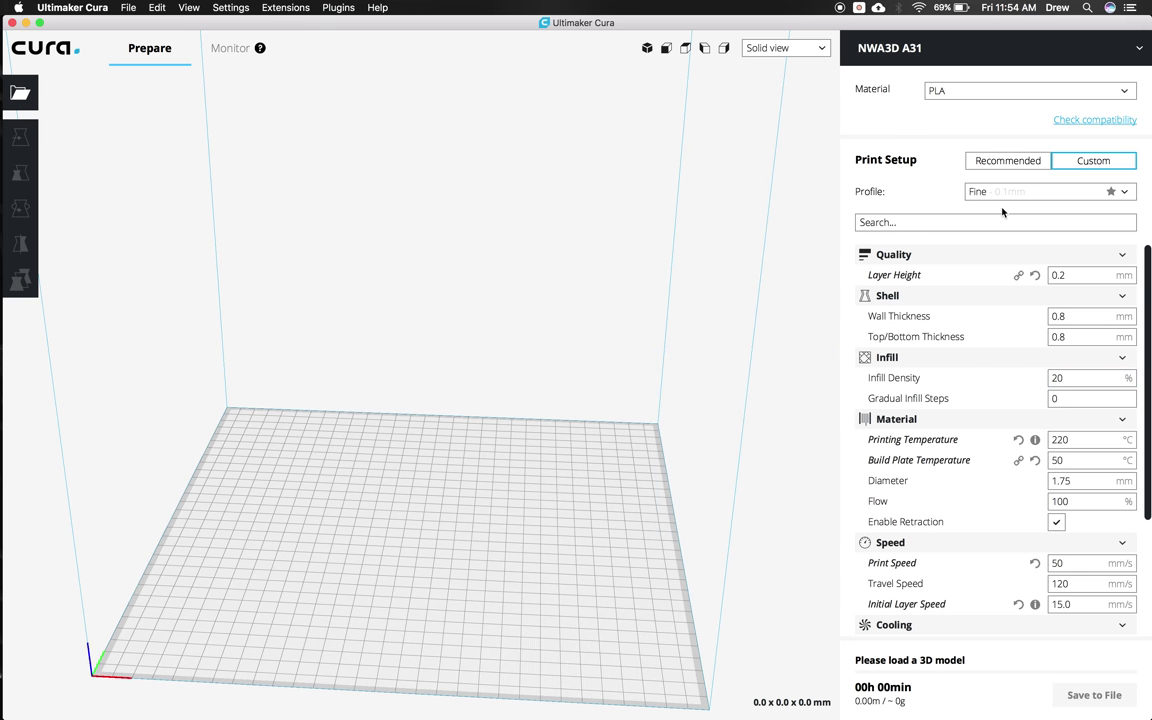
click(1125, 196)
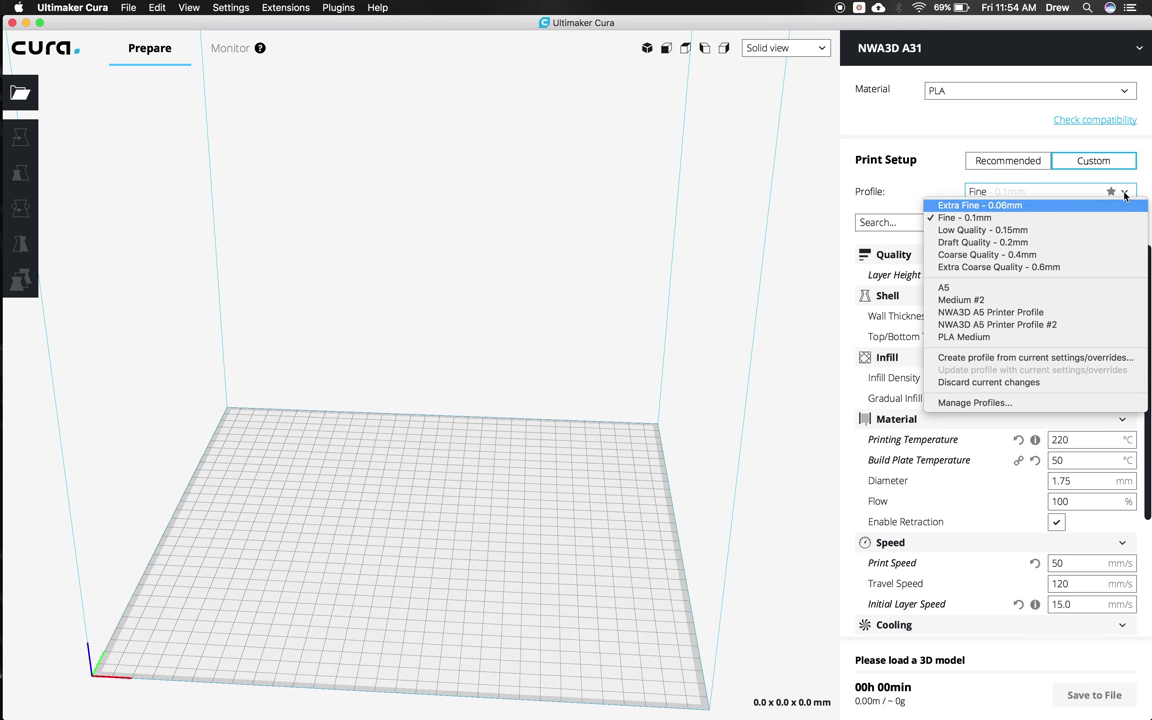
click(1046, 360)
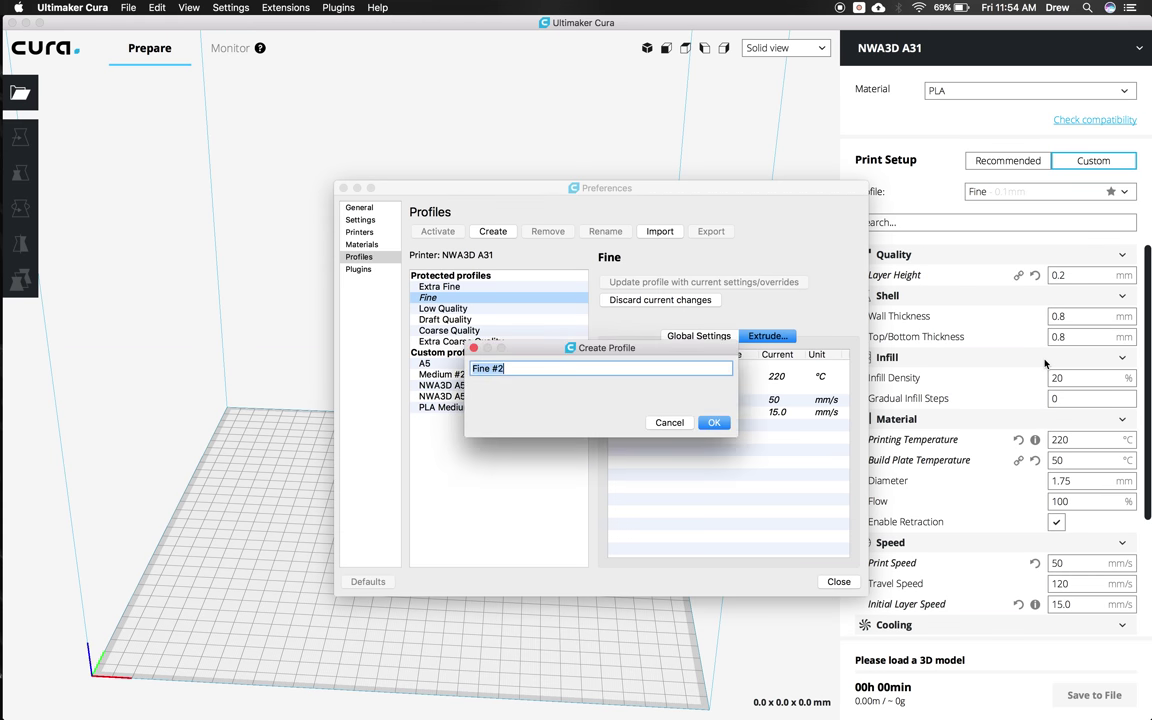
text(Medium A31)
click(716, 426)
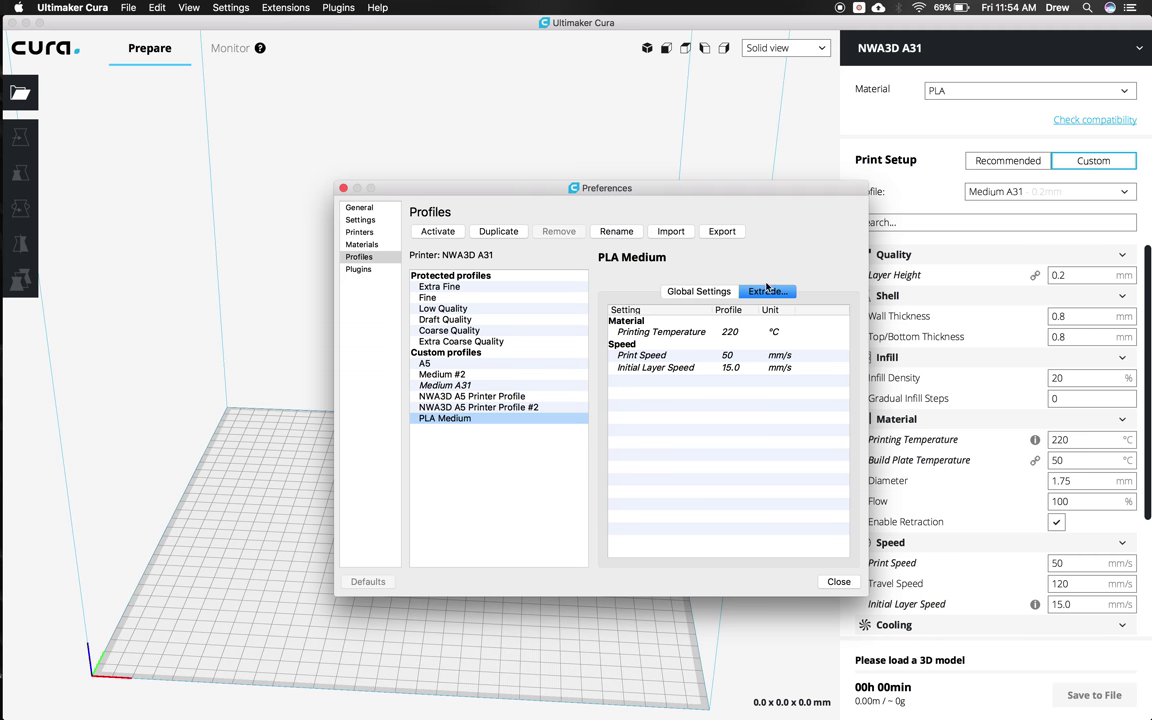
click(839, 582)
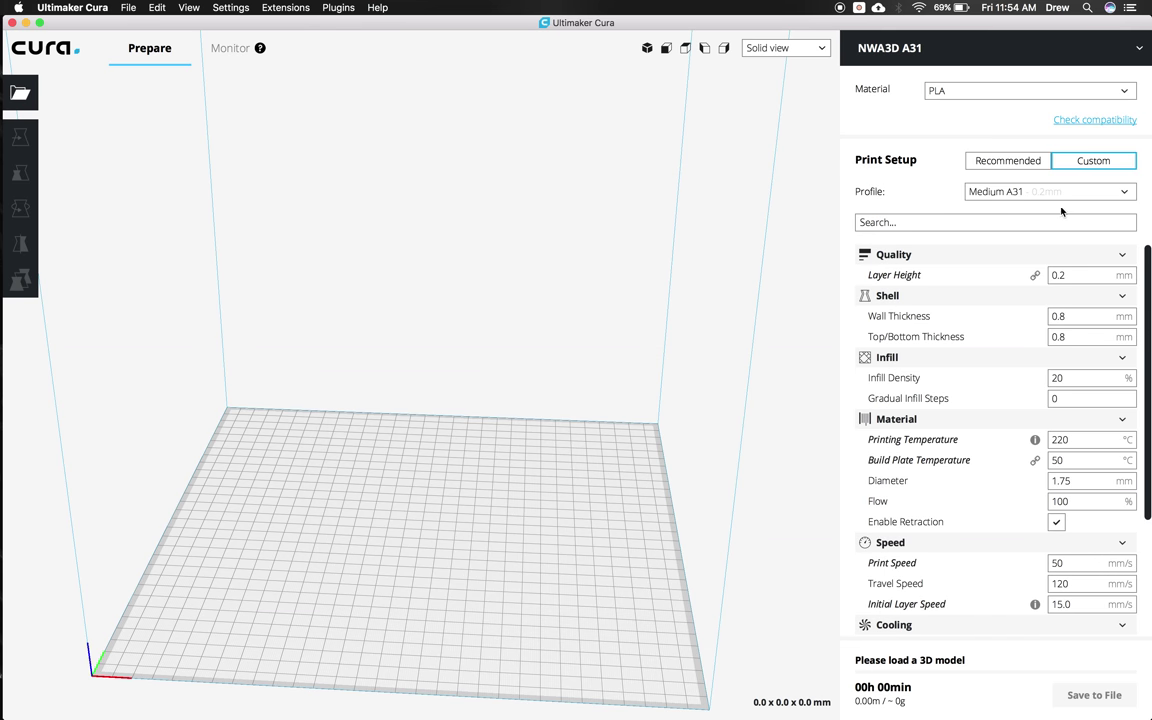
Review the material and profile choices, keeping PLA and selecting the Medium A31 profile.
click(1130, 196)
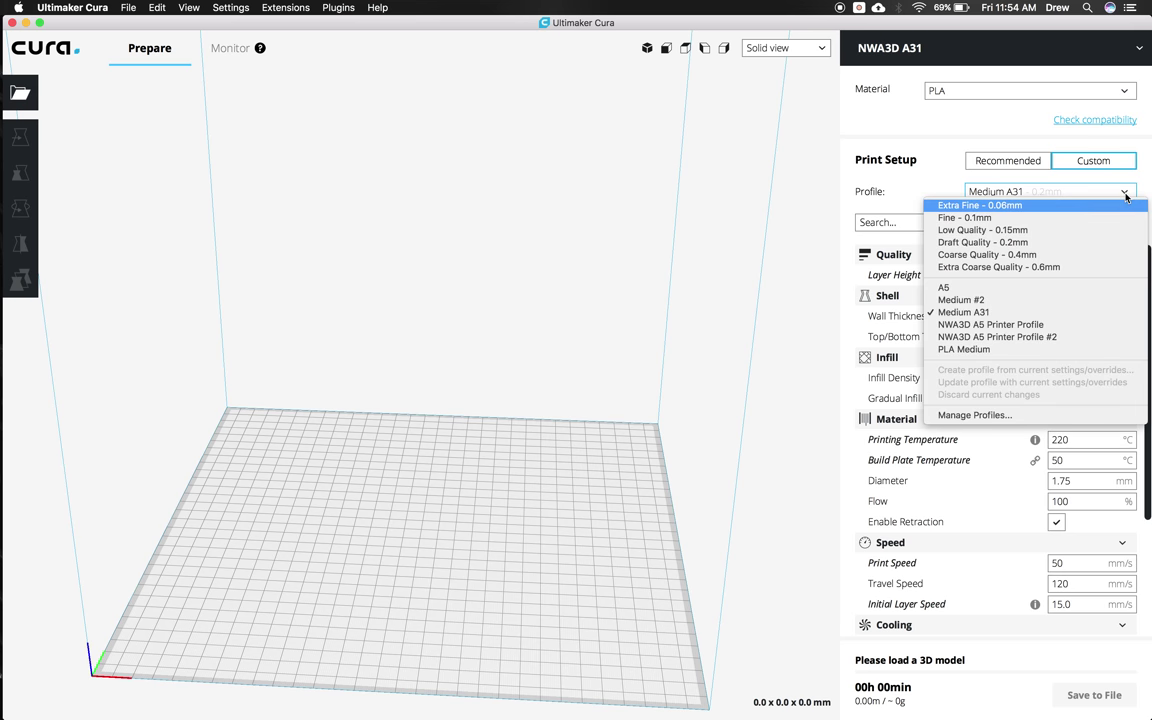
click(1125, 90)
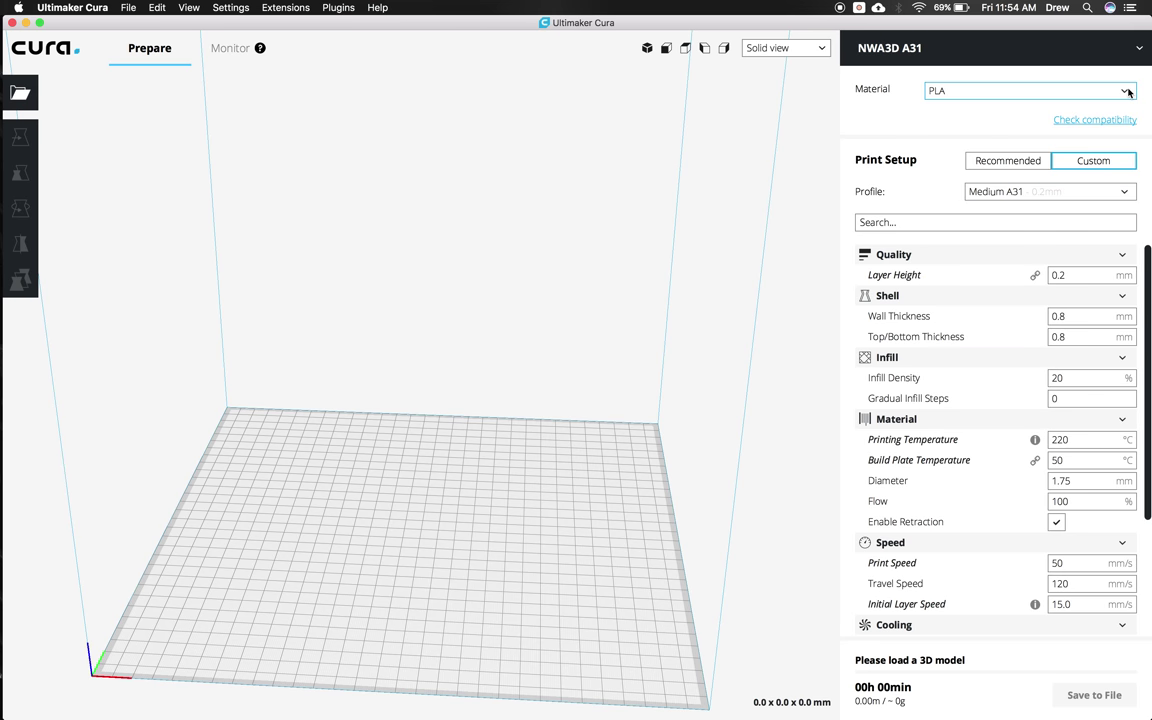
click(1127, 93)
click(810, 100)
click(1127, 194)
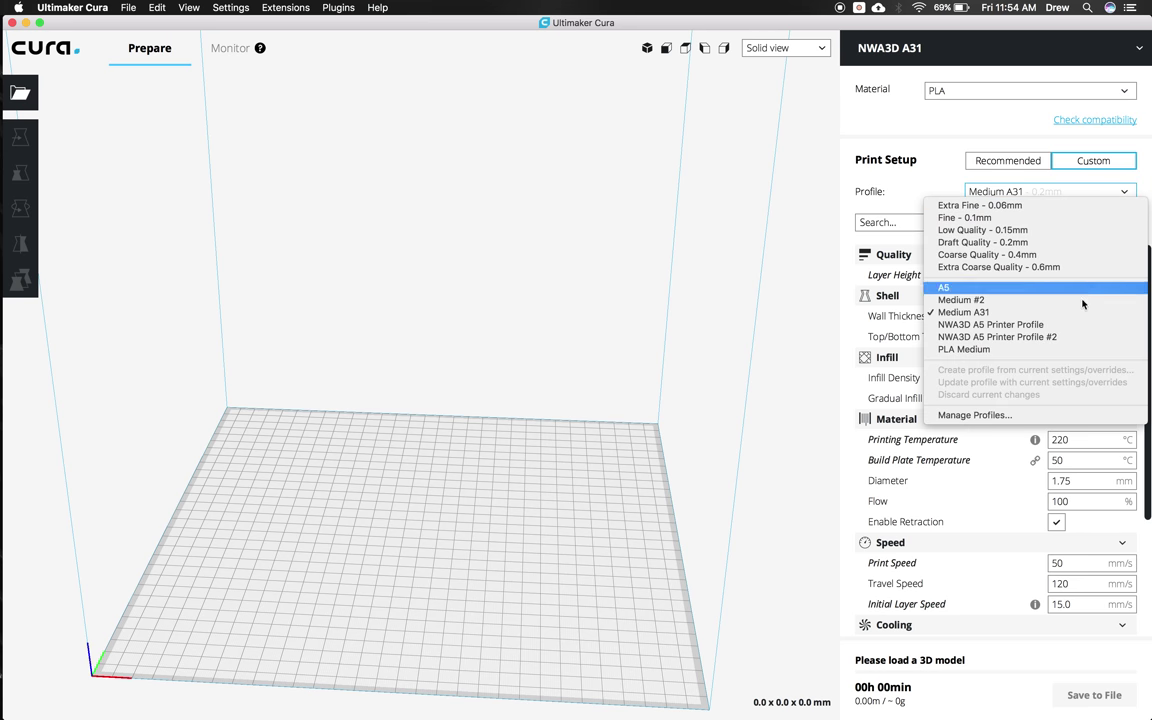
click(1060, 313)
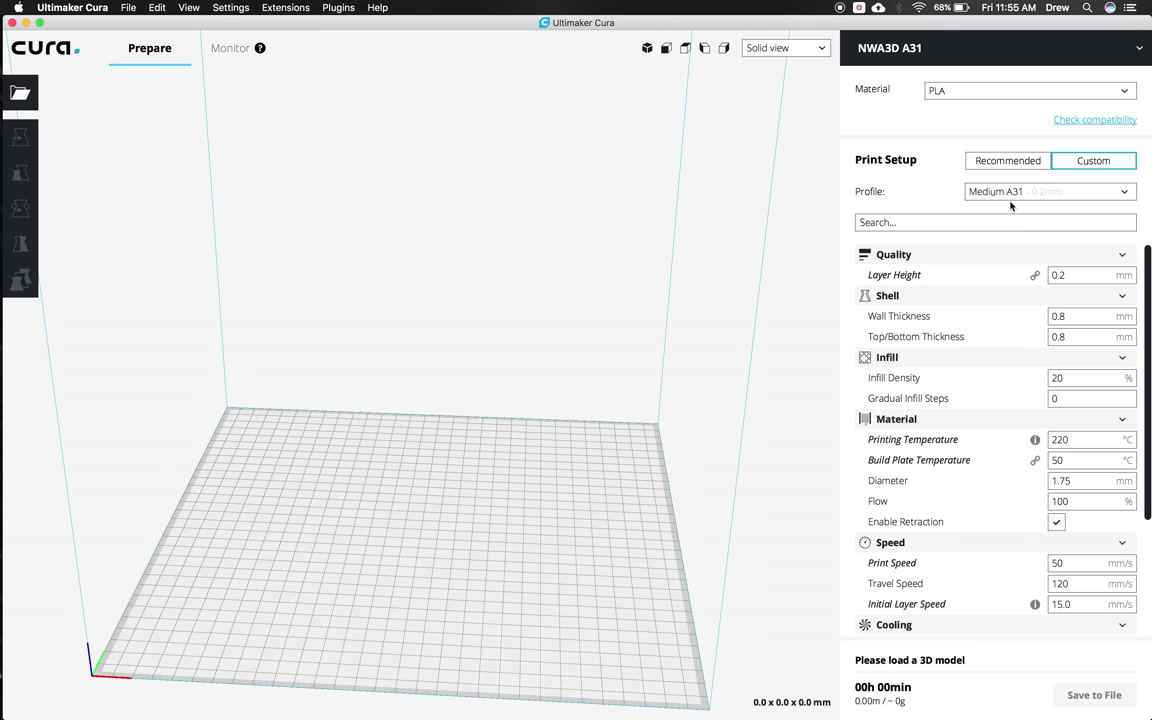
click(908, 192)
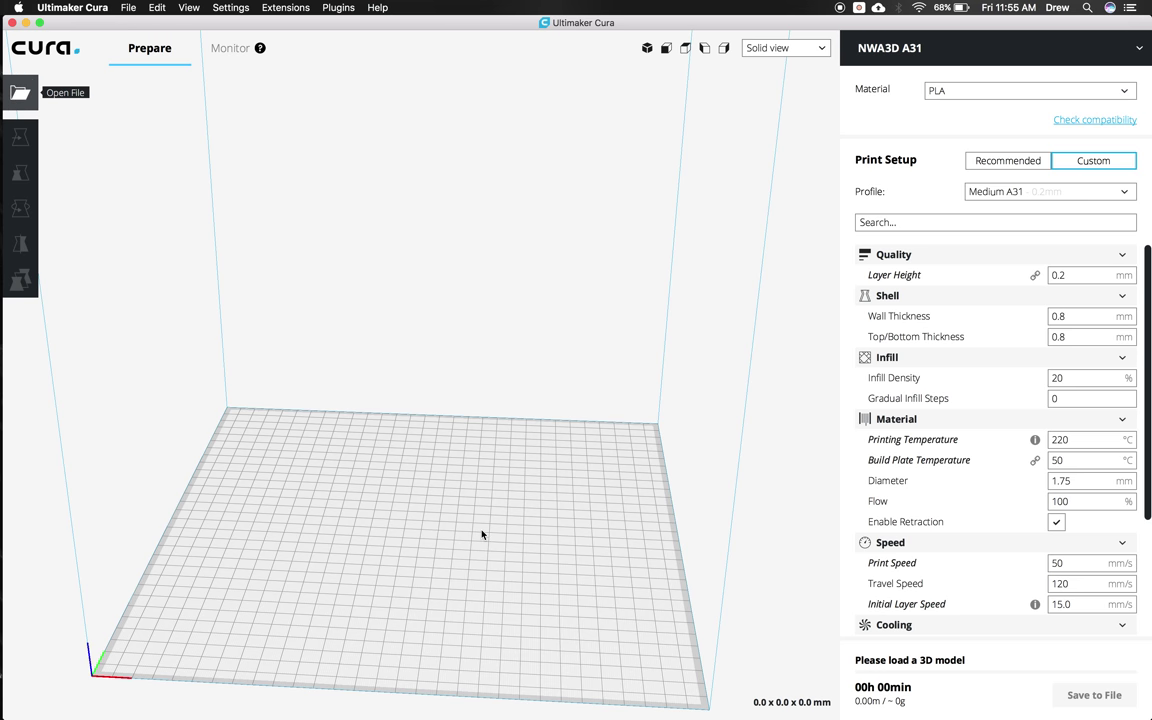
Load Snap-fit Sphere.stl and move it towards the back of the build plate, to about X -11, Y -46 mm.
key(super+o)
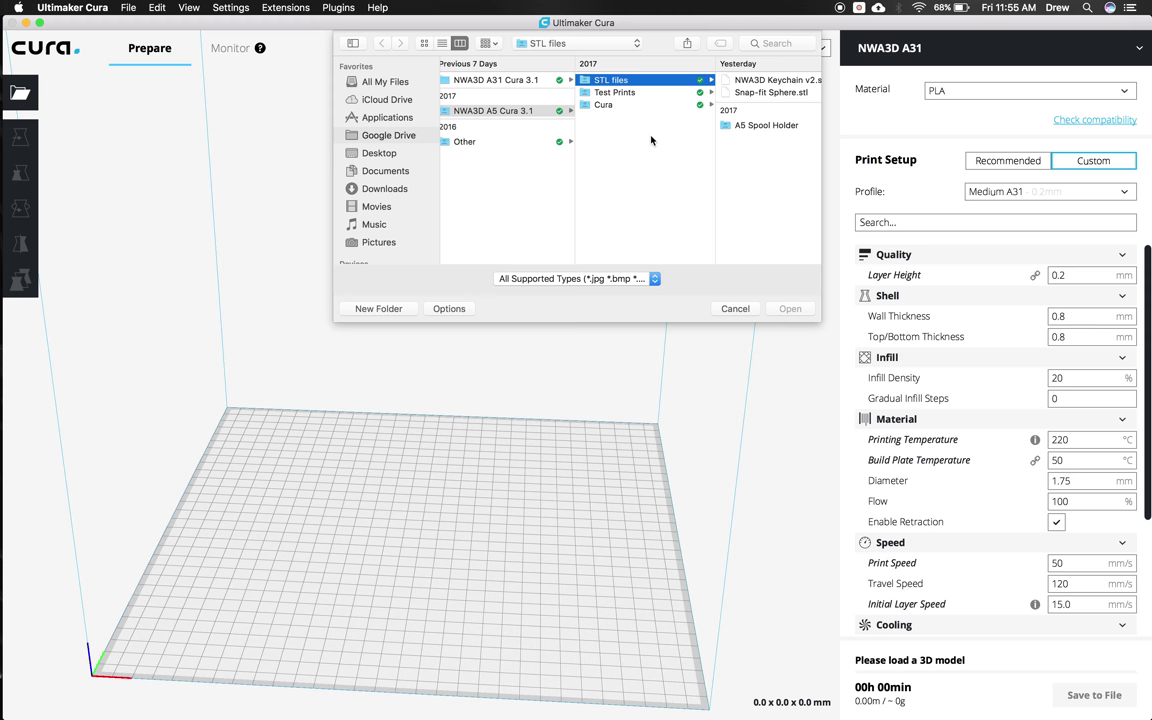
click(771, 93)
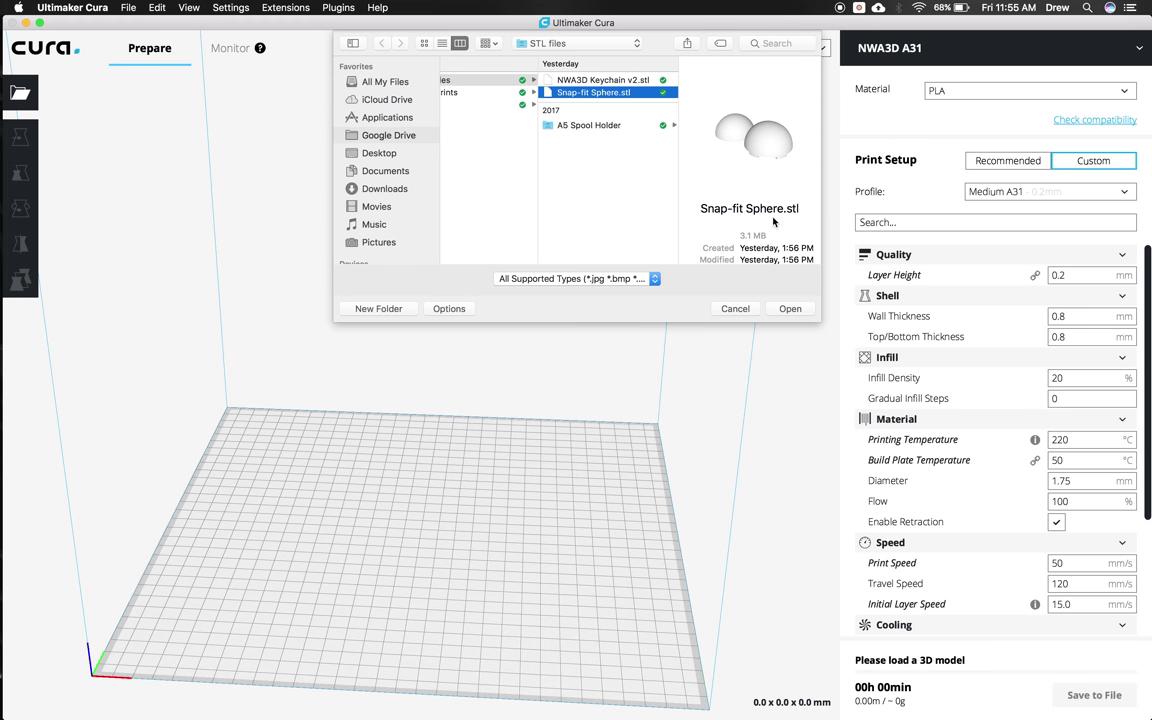
click(794, 308)
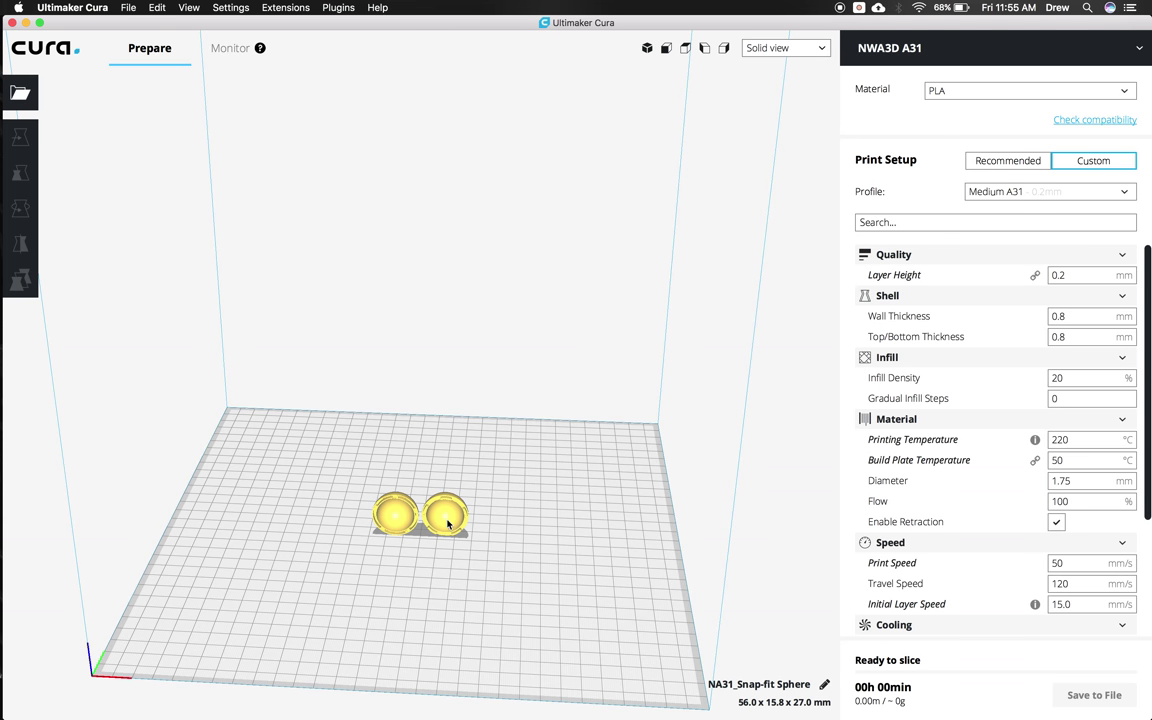
drag(448, 522, 431, 470)
Load NWA3D Keychain v2.stl and scale it up uniformly to about 360%.
click(20, 92)
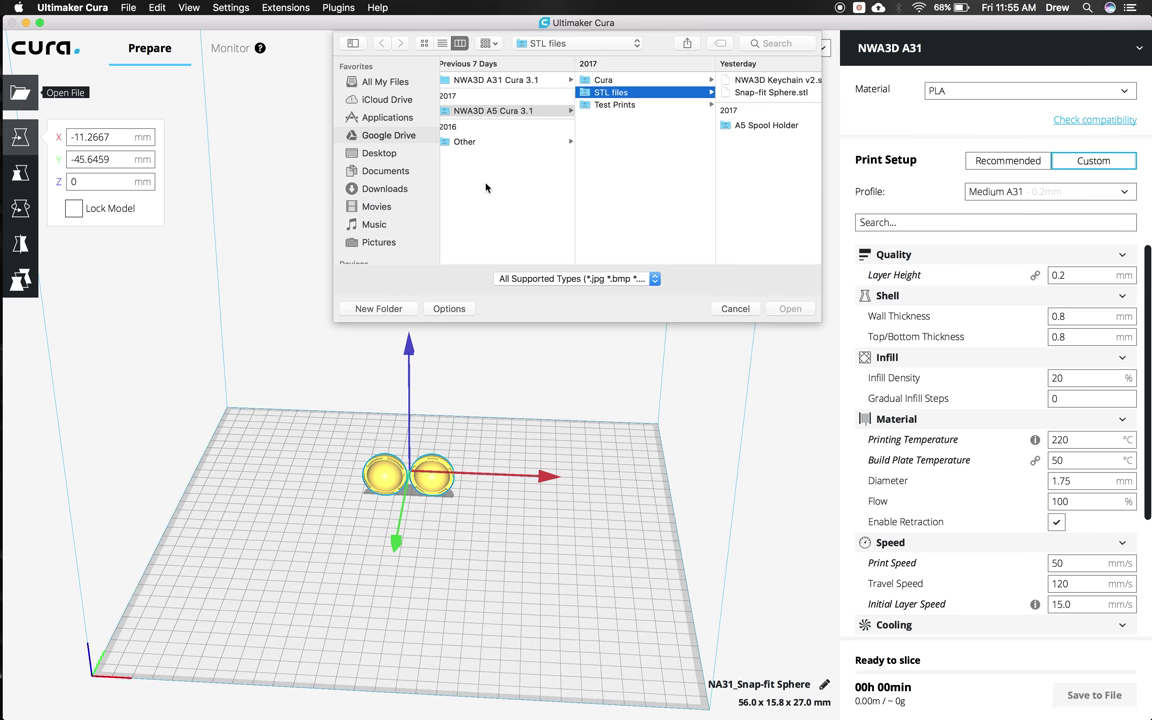
click(770, 80)
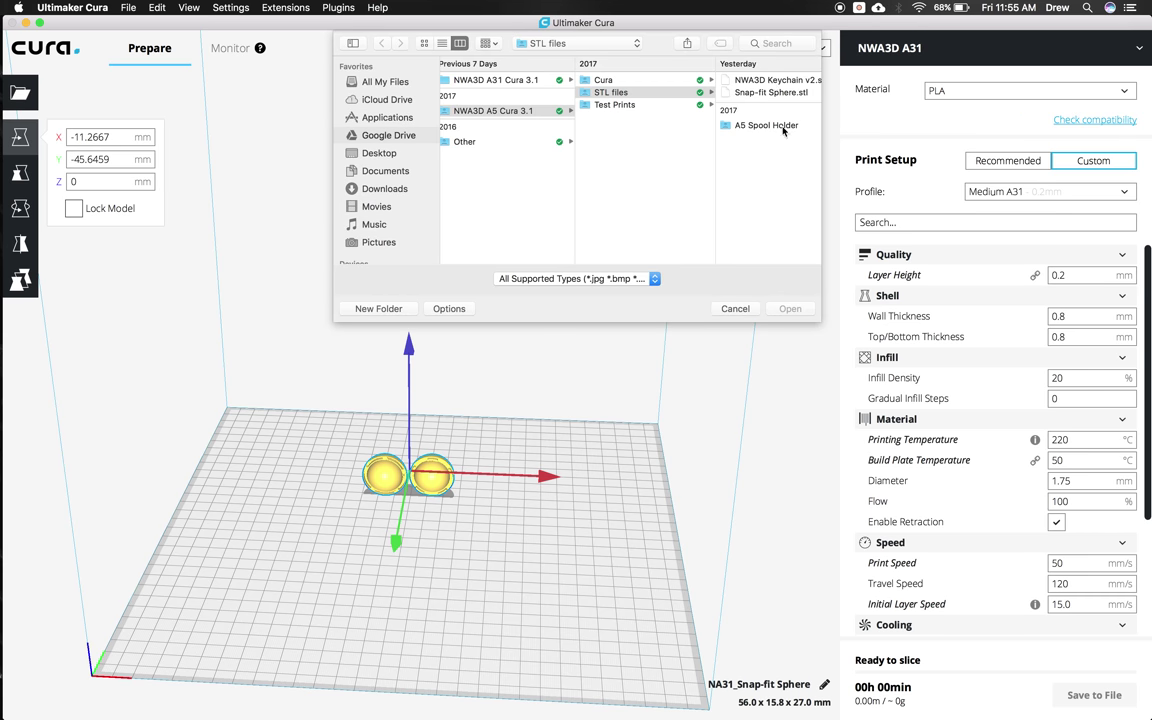
click(790, 308)
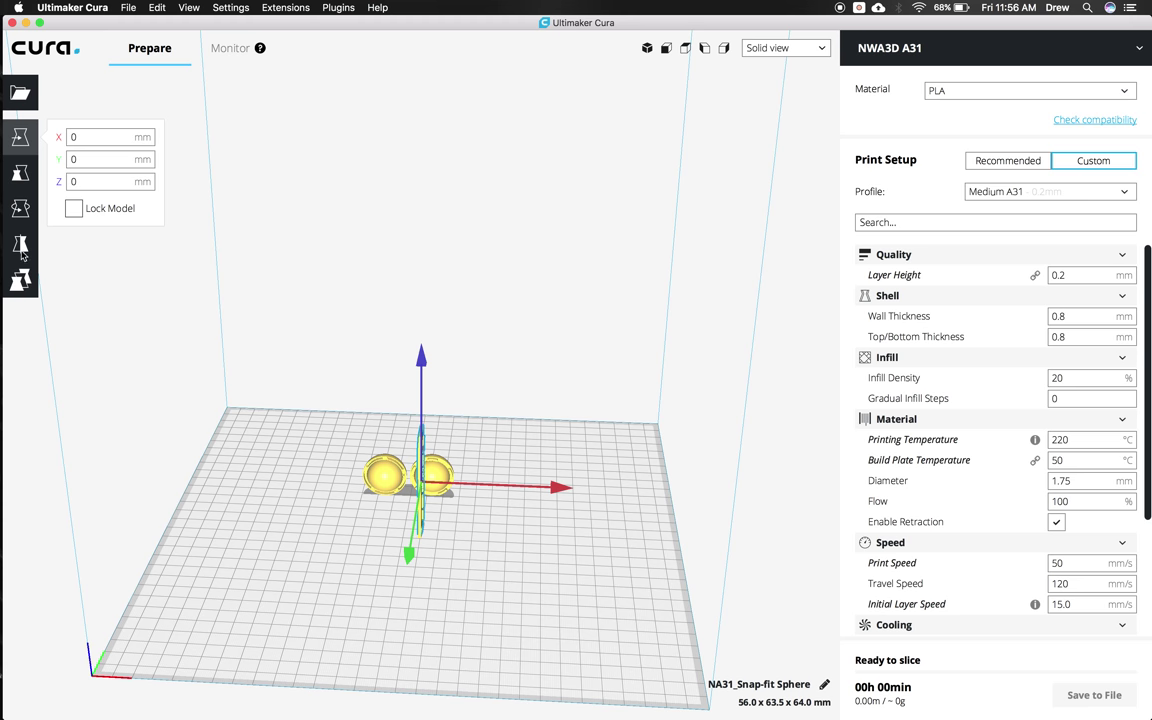
click(20, 173)
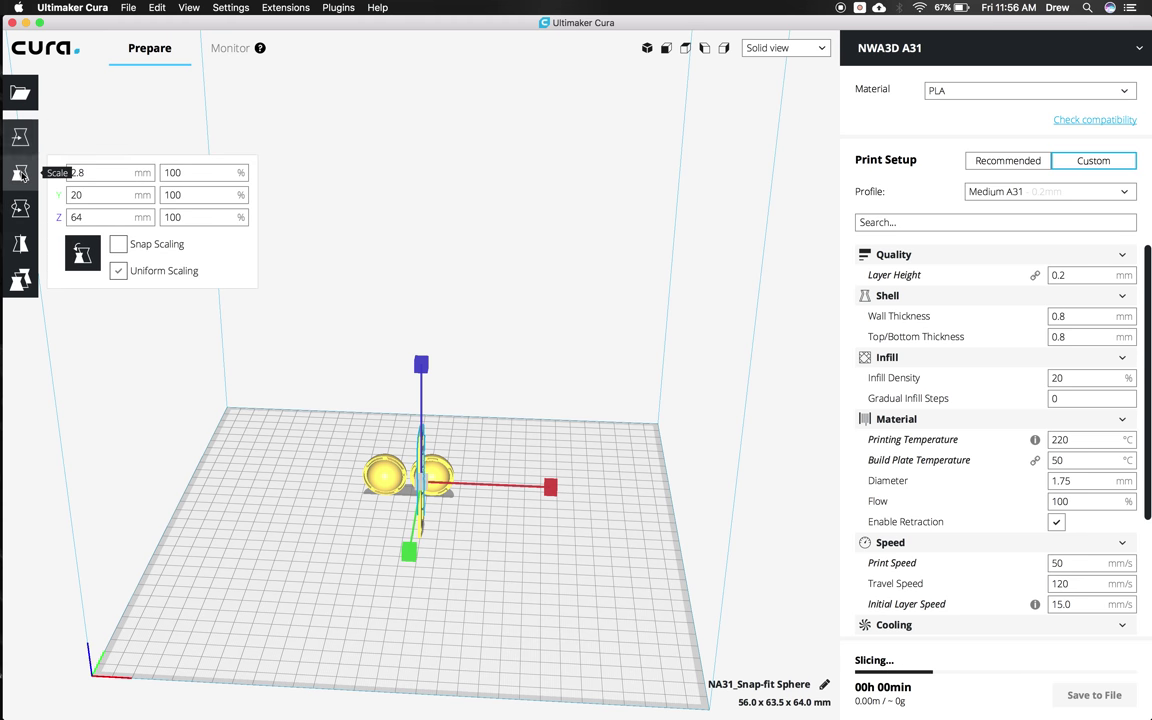
drag(423, 367, 428, 326)
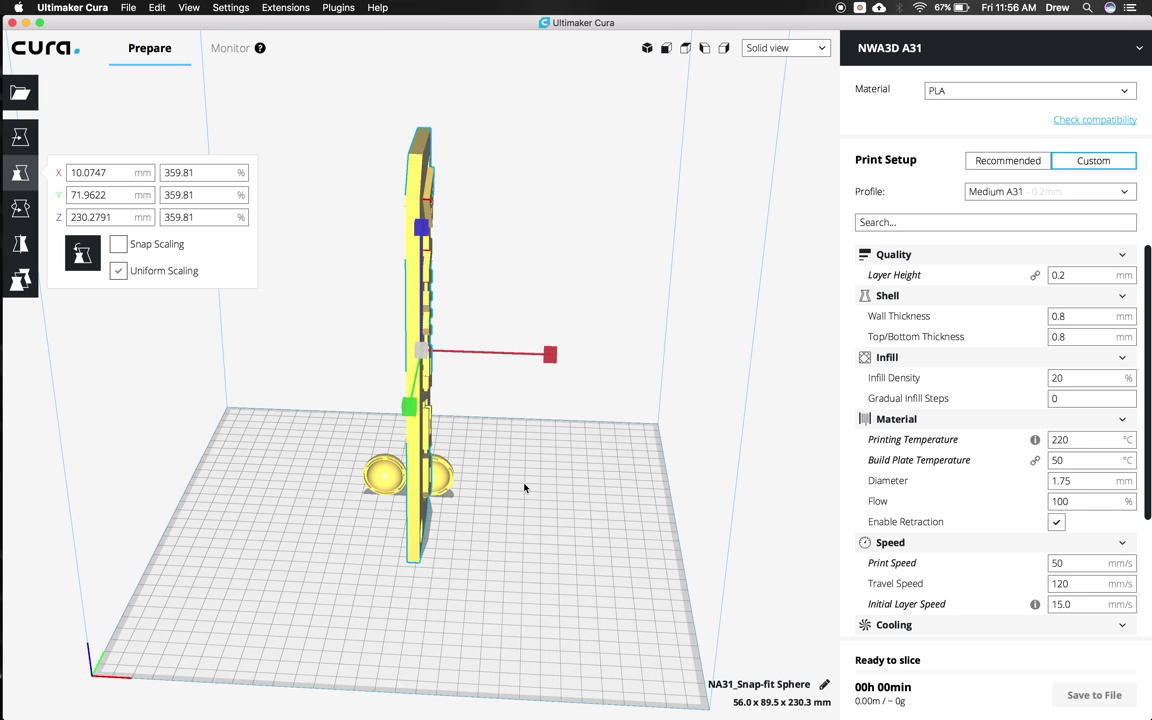
Scale the snap-fit sphere uniformly to 150%.
click(391, 481)
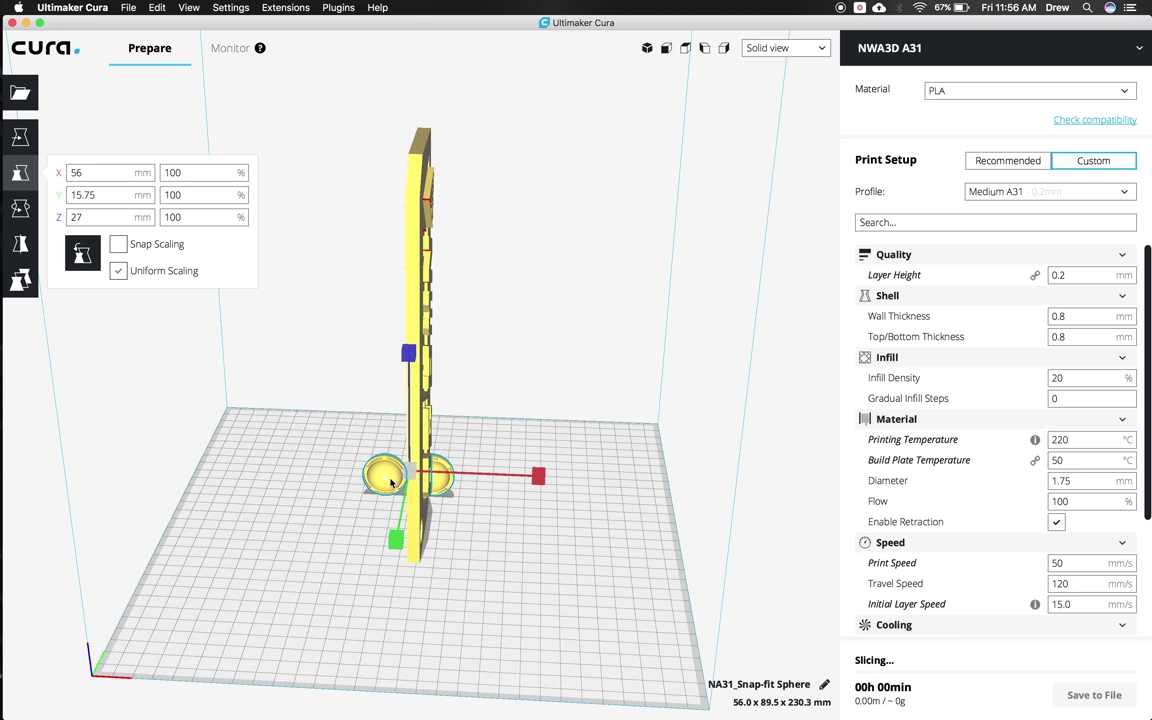
mouse_move(391, 481)
mouse_down()
mouse_move(324, 468)
mouse_move(372, 485)
mouse_up()
drag(392, 488, 448, 500)
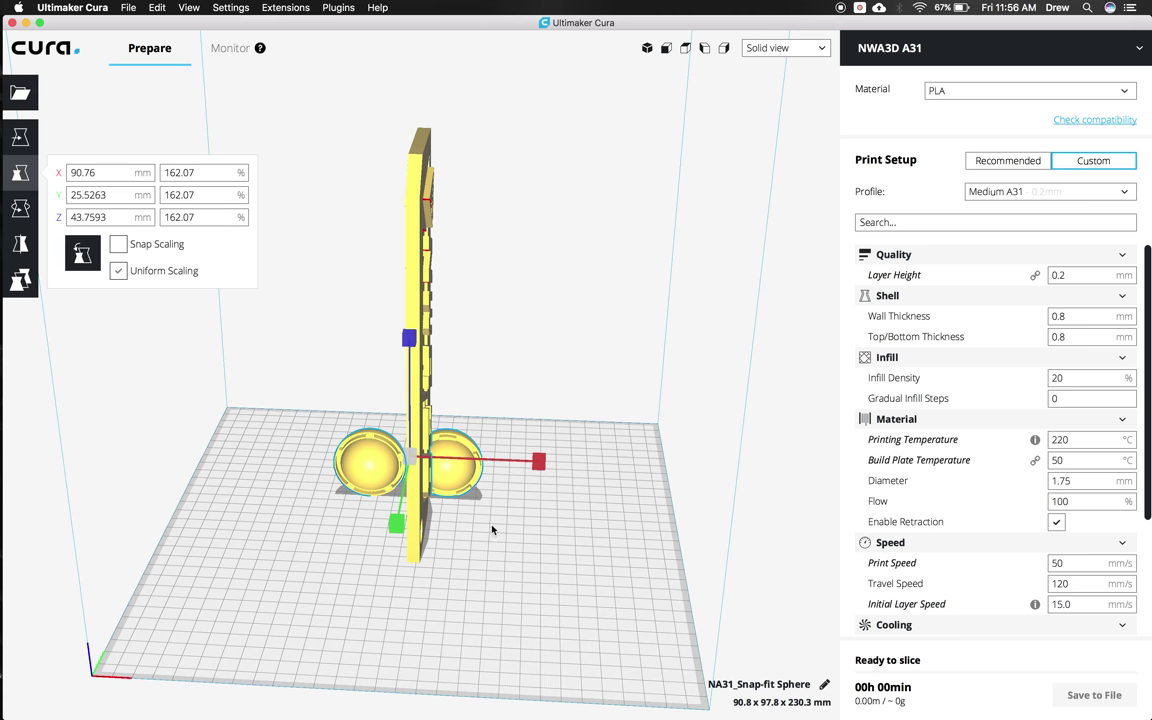
drag(197, 174, 171, 175)
text(50)
key(Return)
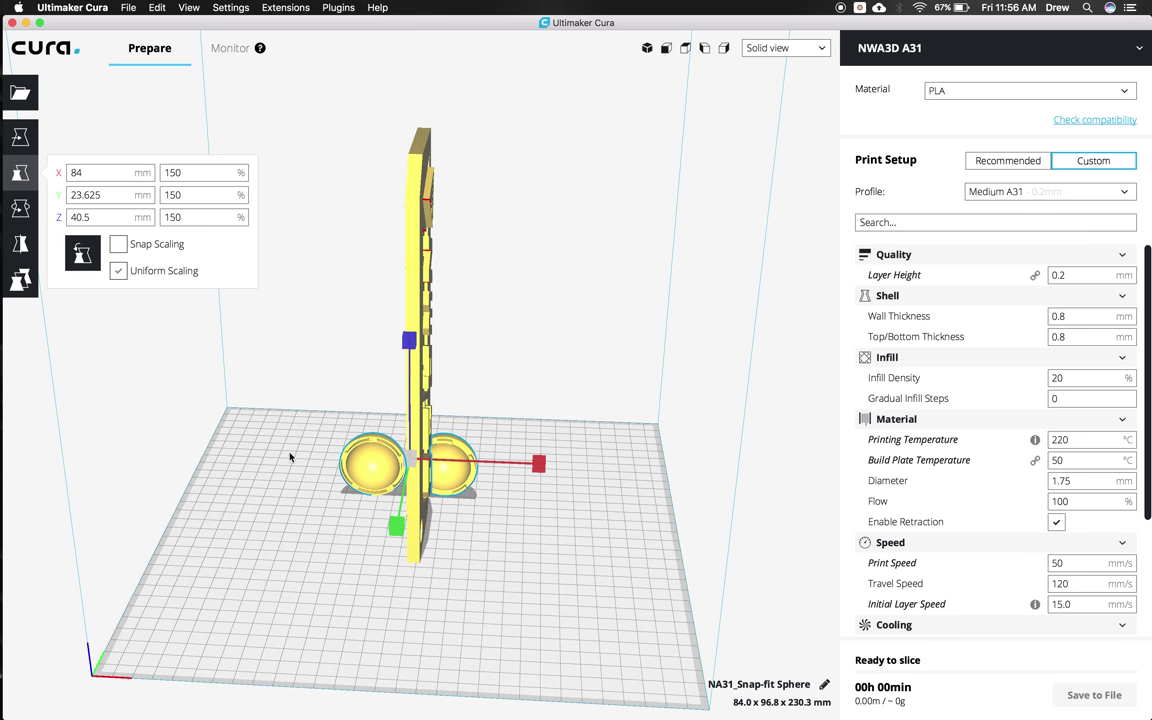
Try rotating the snap-fit sphere, and move it clear of the keychain to about X -67, Y -11 mm.
click(19, 211)
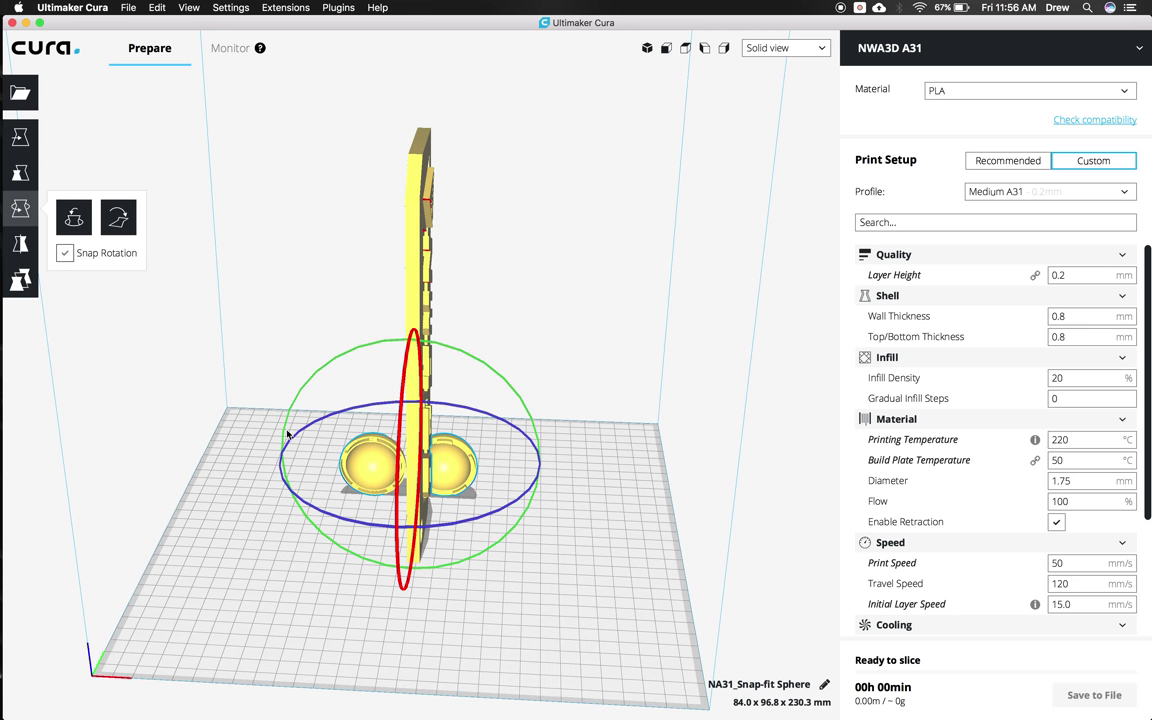
drag(281, 463, 411, 520)
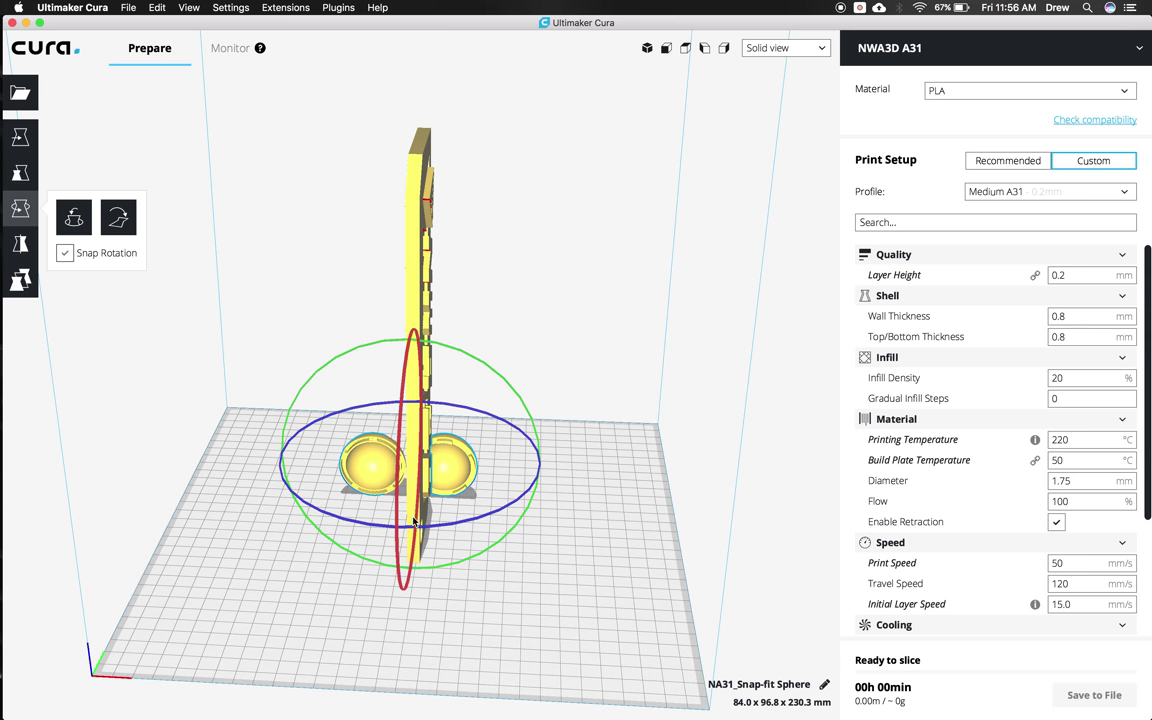
click(20, 137)
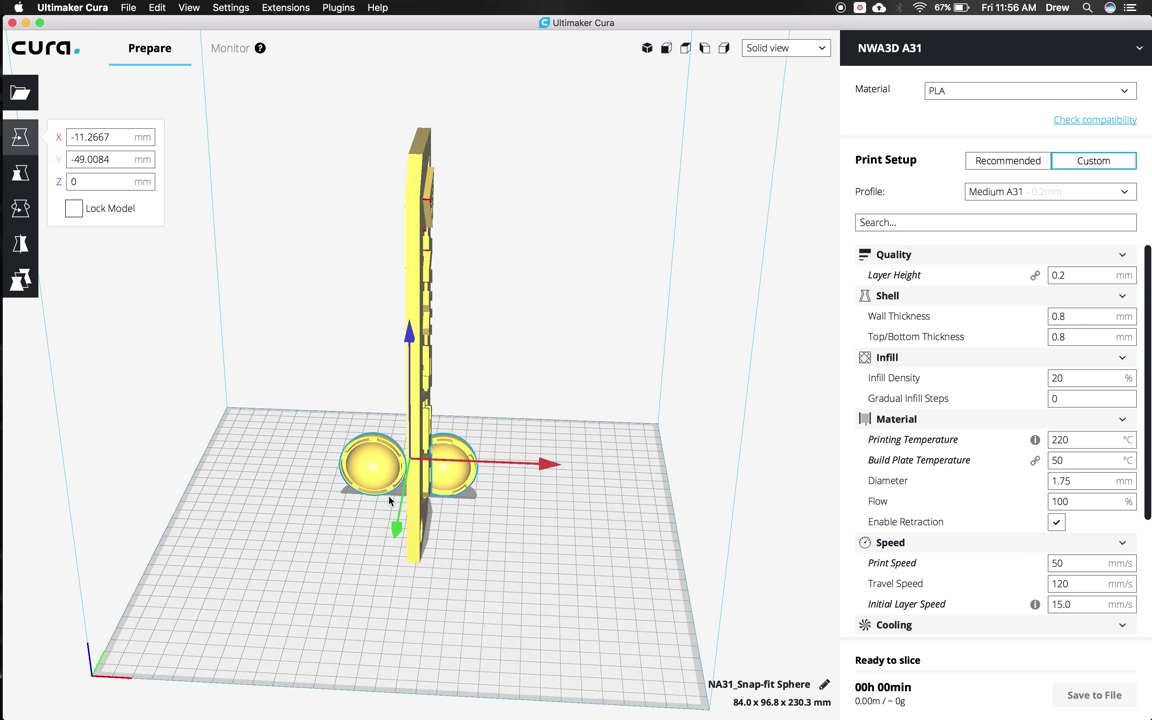
drag(345, 455, 281, 503)
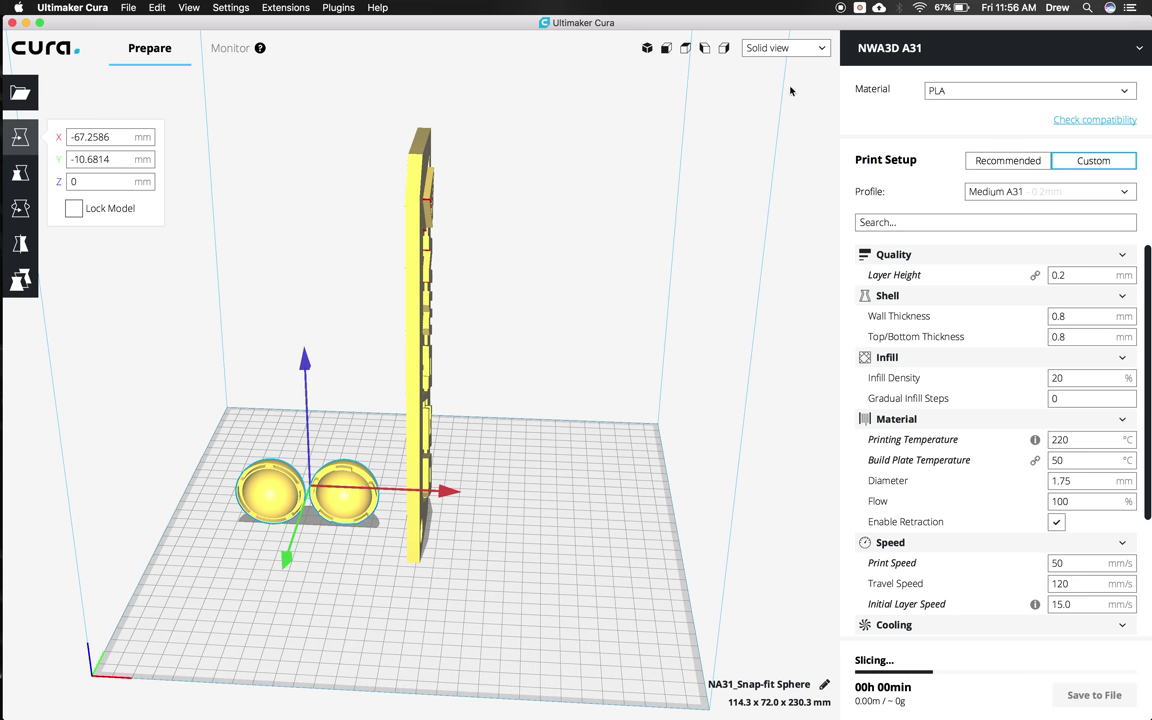
Switch to Layer view and examine the sliced layers and generated supports of the sphere and keychain.
click(792, 48)
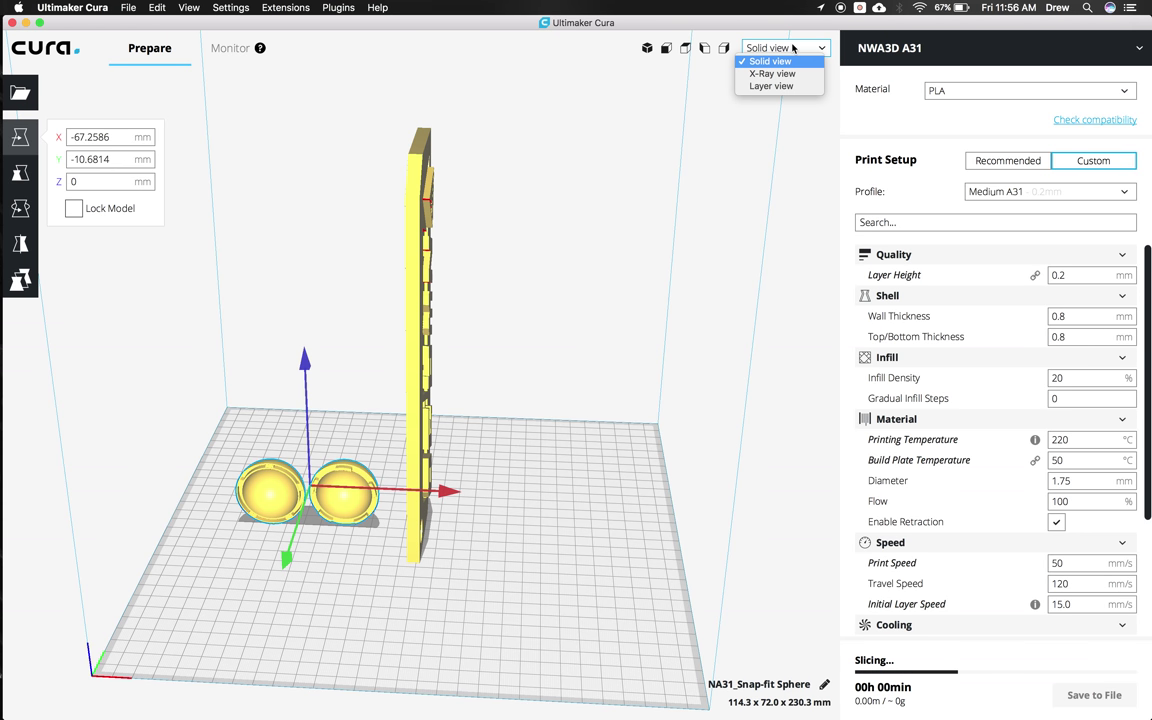
click(785, 86)
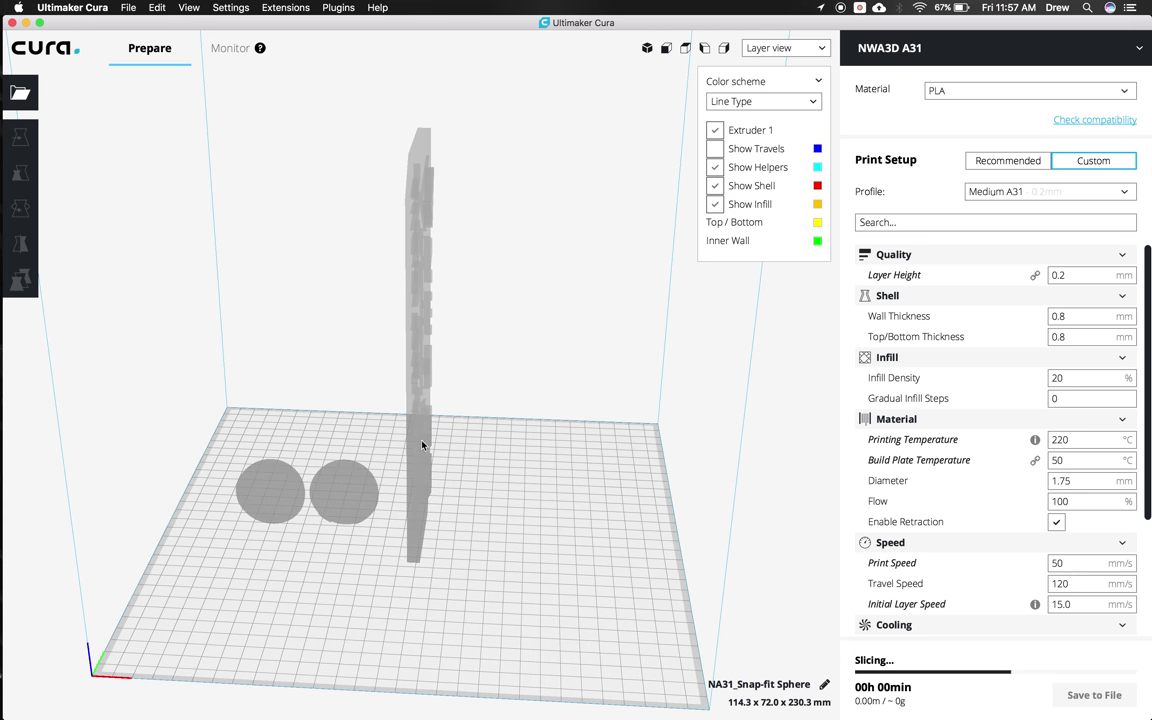
scroll(1000, 470, down, 5)
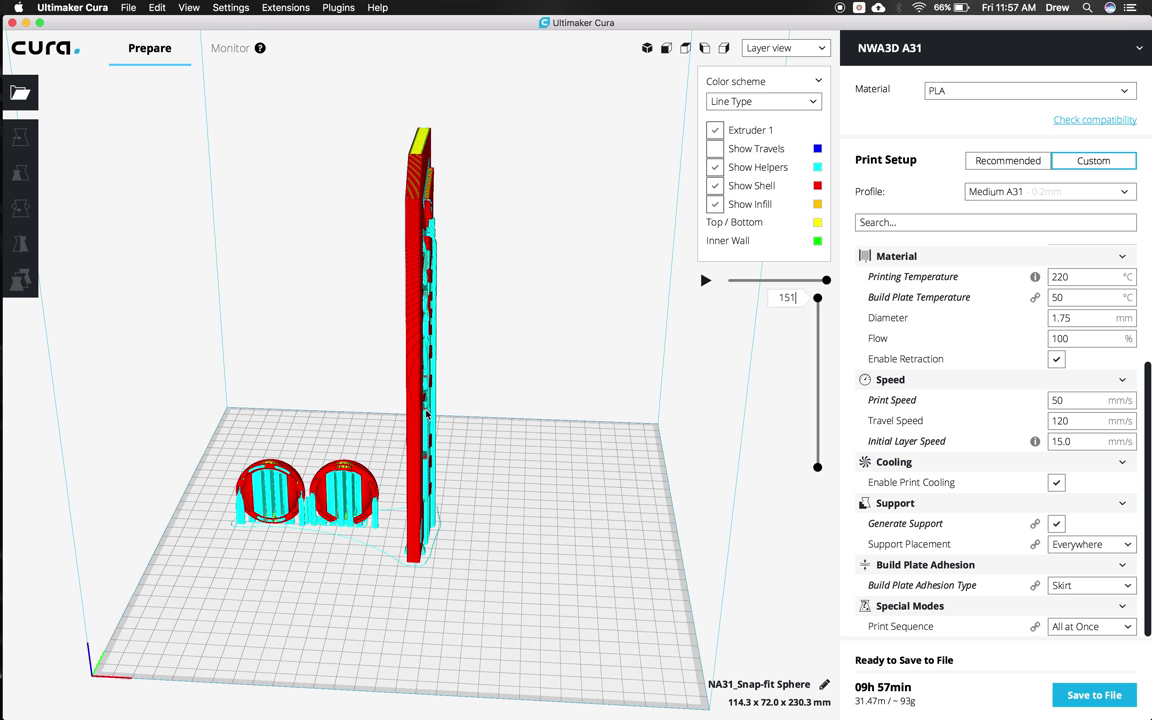
right_drag(484, 520, 503, 462)
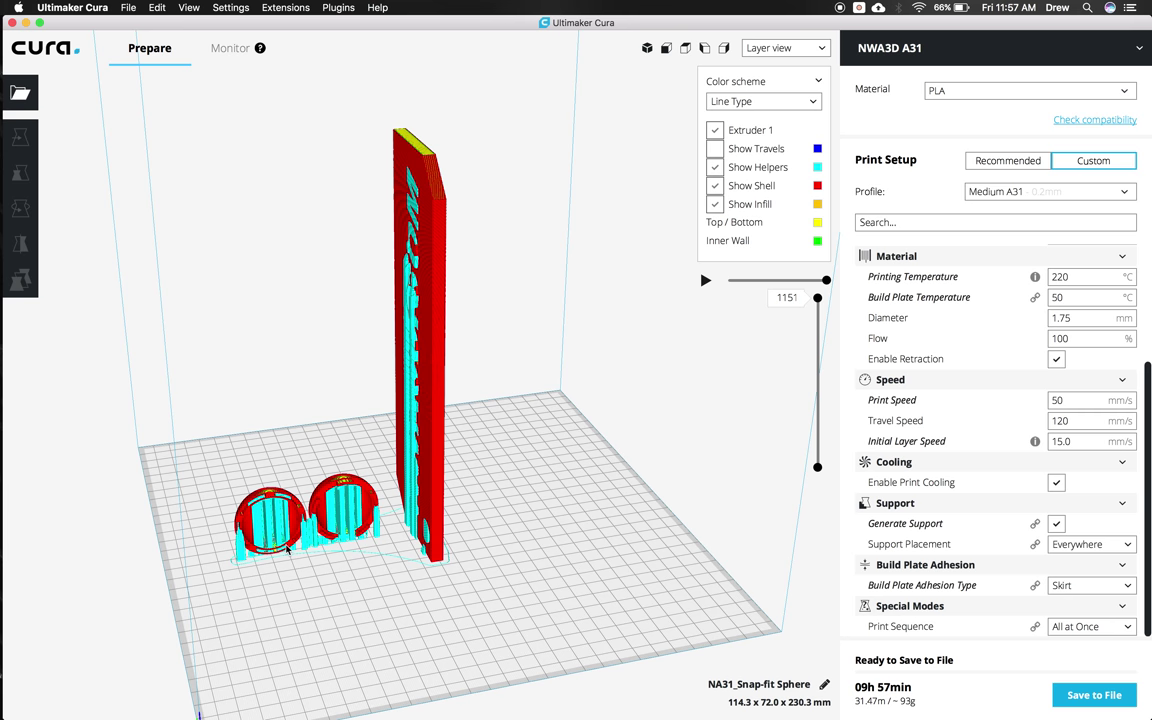
Rotate the snap-fit sphere about its X axis so both halves rest open side down with their domes up.
click(300, 514)
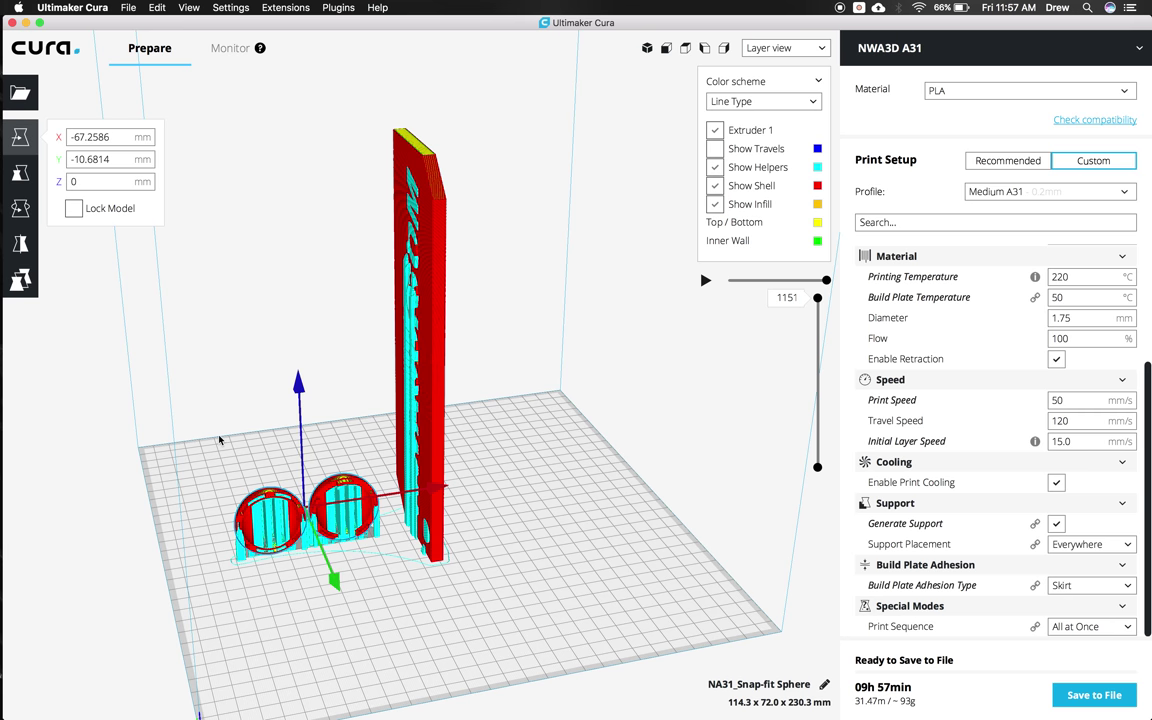
click(21, 208)
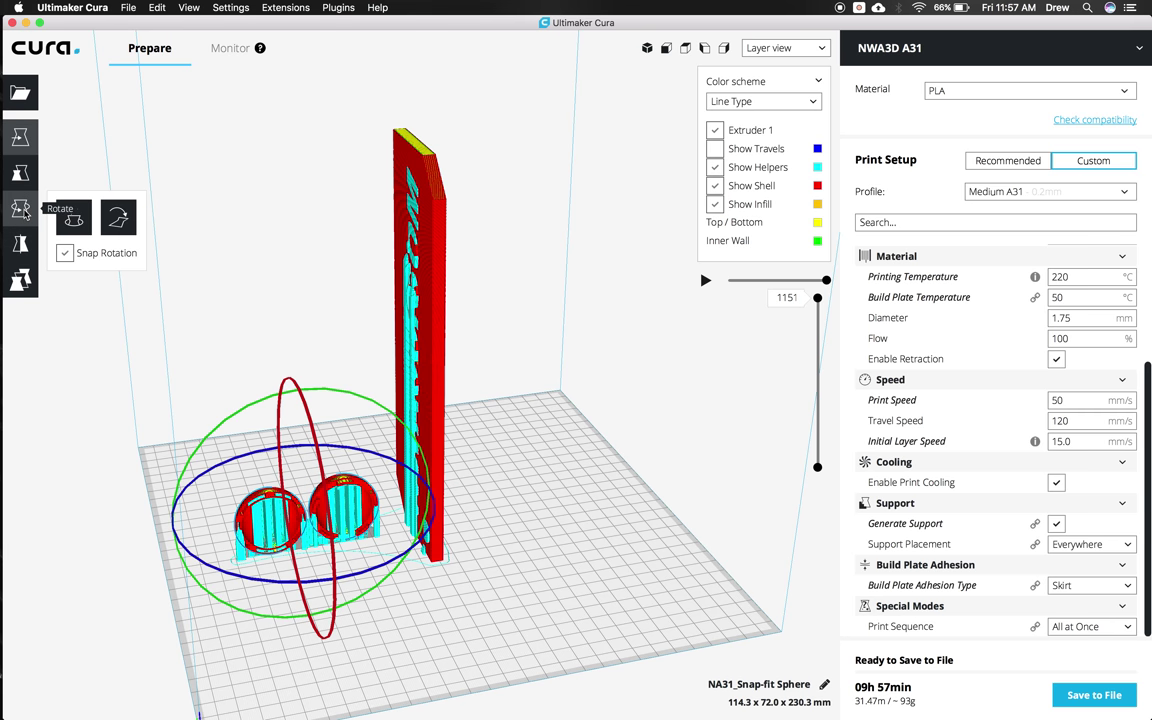
drag(290, 475, 328, 660)
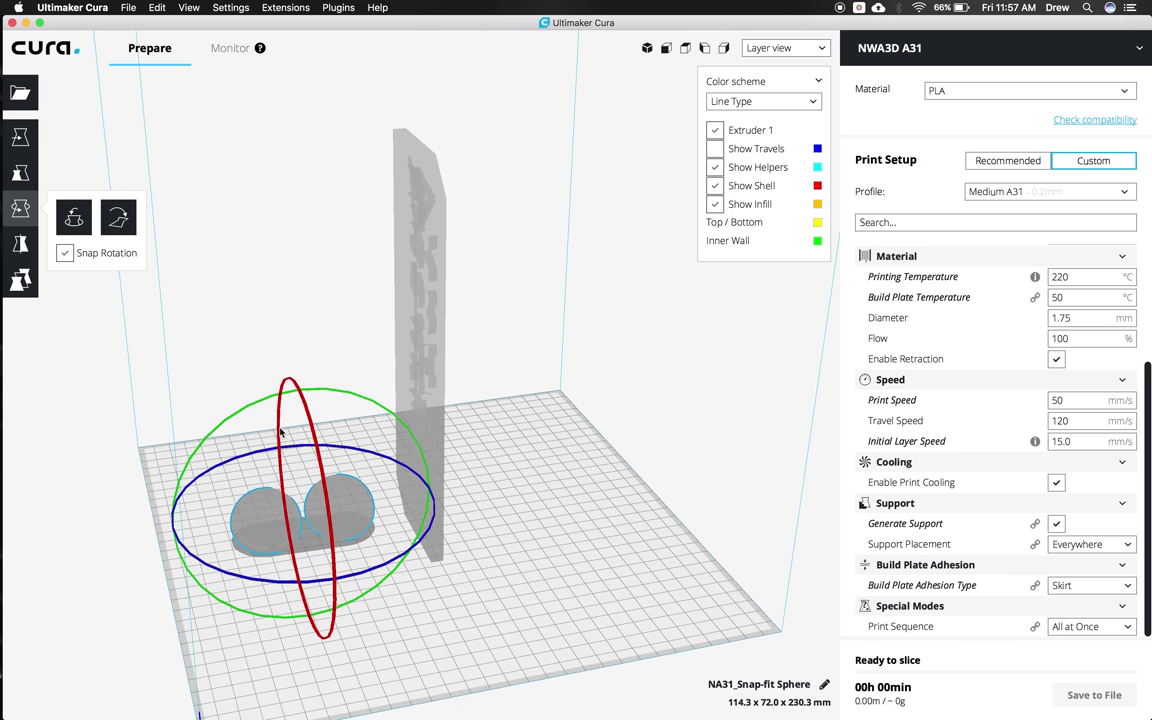
mouse_move(258, 449)
mouse_down()
mouse_move(277, 455)
mouse_move(280, 478)
mouse_move(262, 441)
mouse_up()
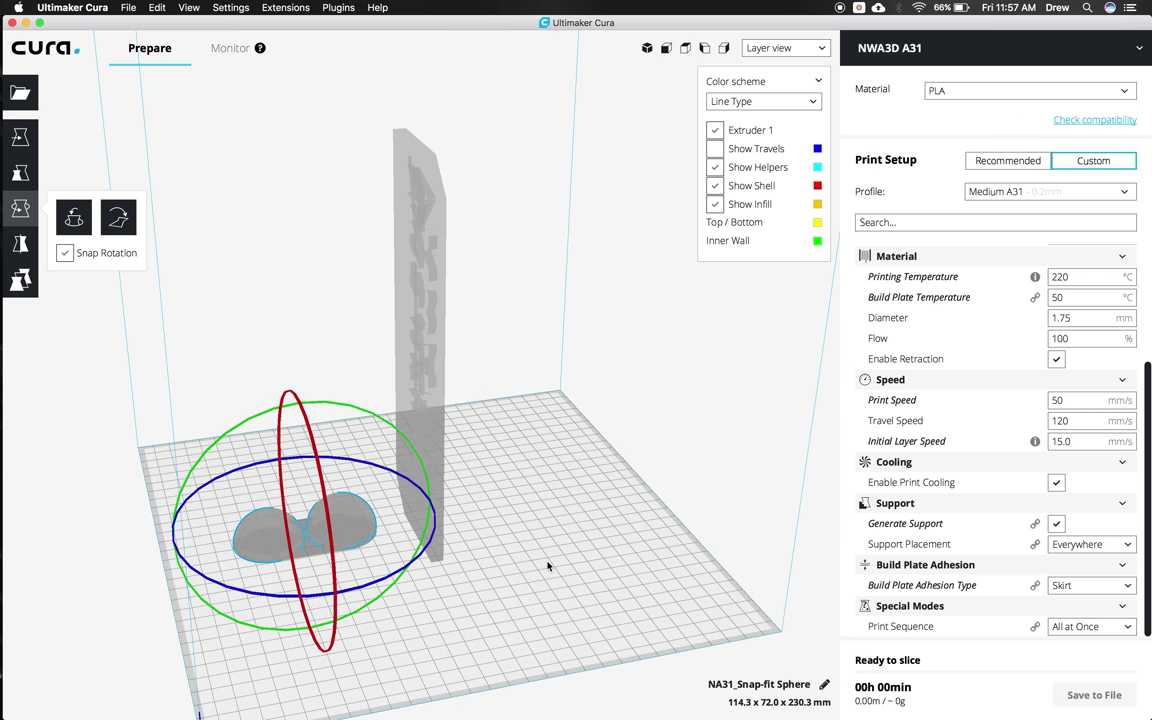
Switch to Solid view and rotate the upright keychain to lie flat on the build plate, NWA3D logo facing up.
click(424, 330)
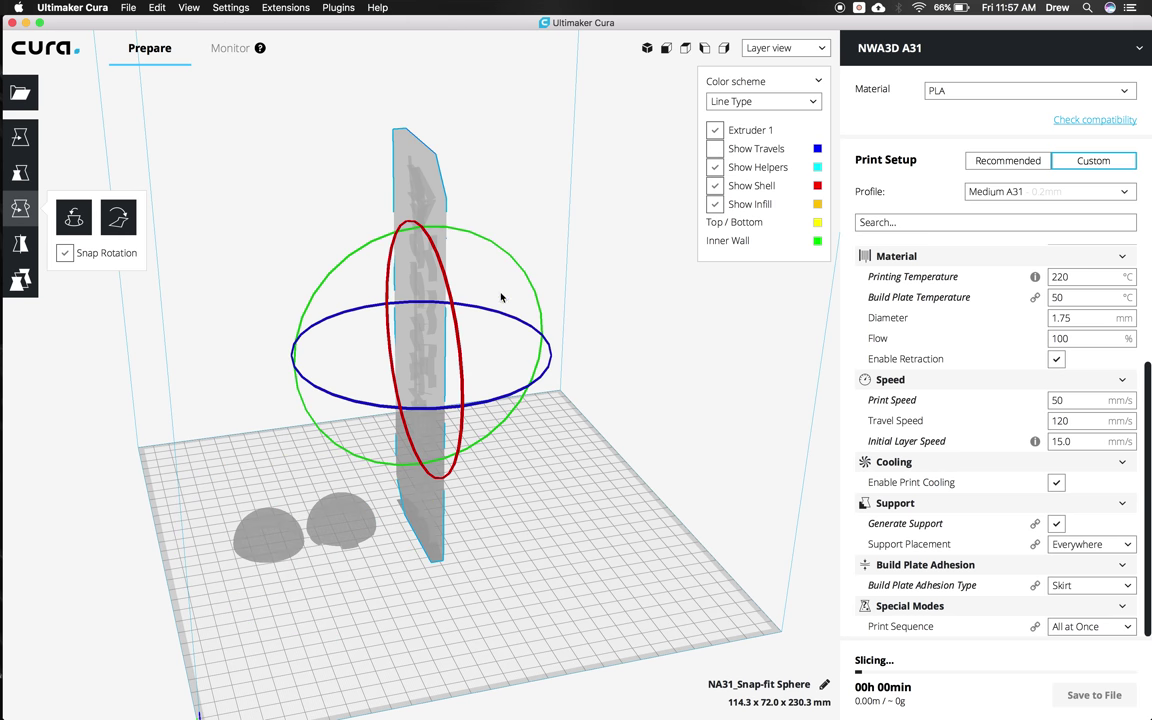
click(795, 48)
click(790, 61)
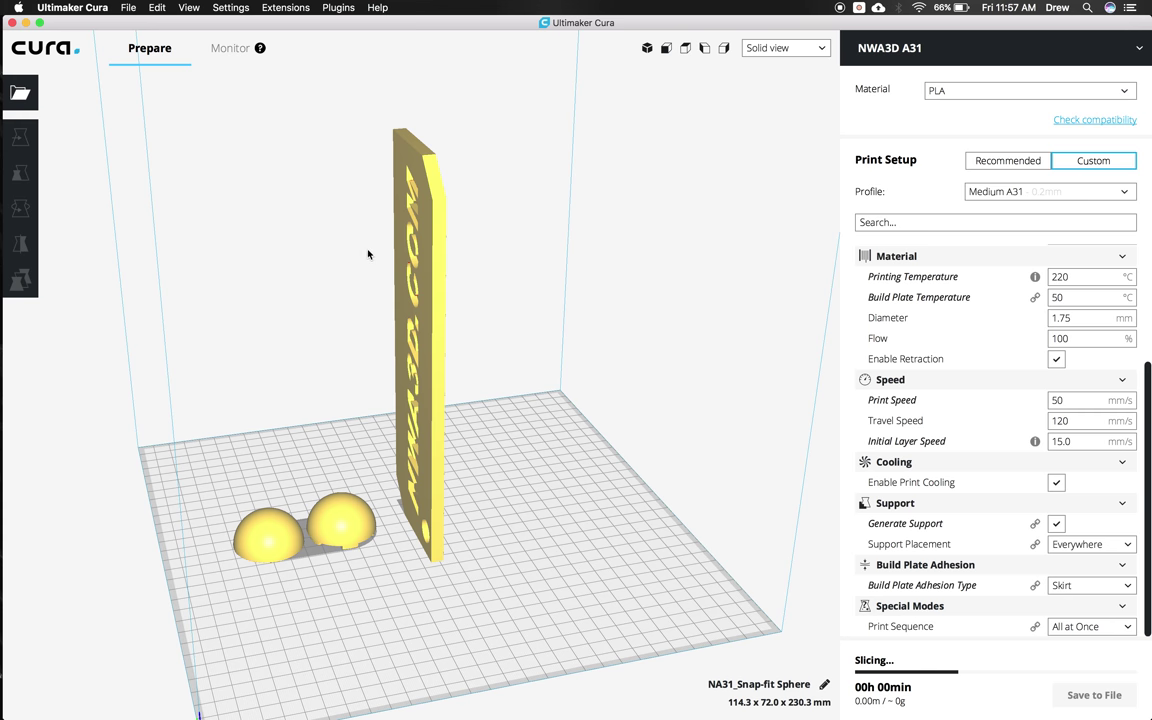
drag(339, 265, 303, 504)
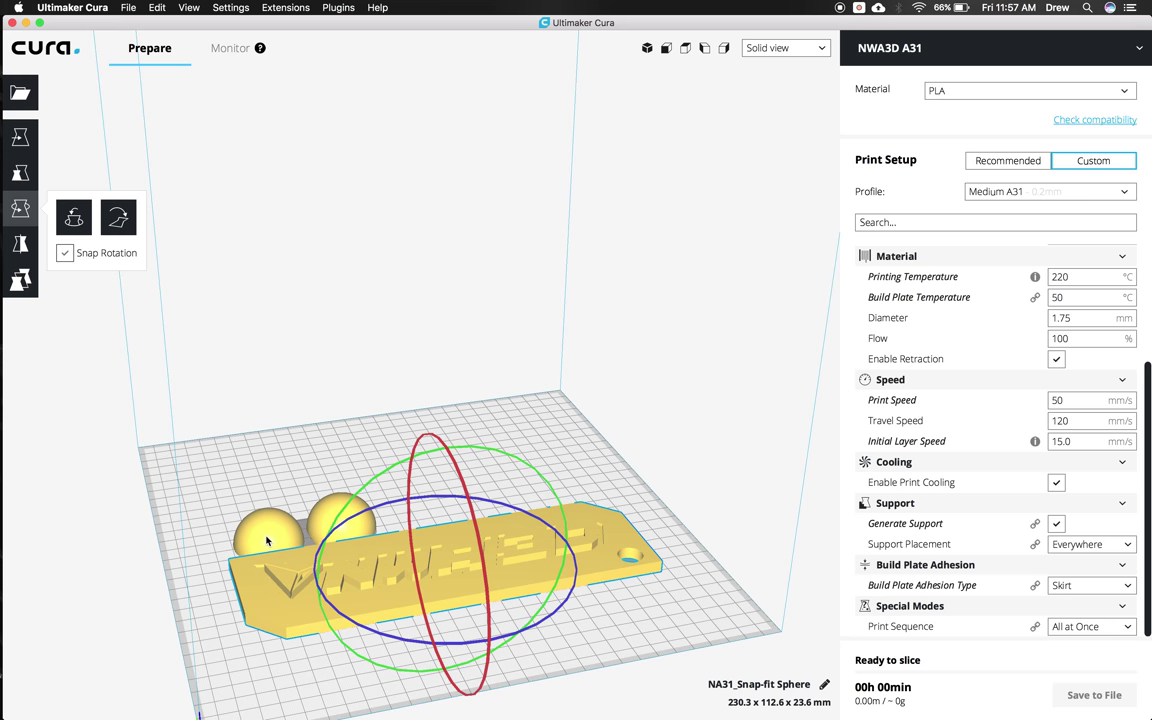
Move the snap-fit sphere away from the keychain to about X -60, Y -53 mm.
click(265, 505)
click(20, 137)
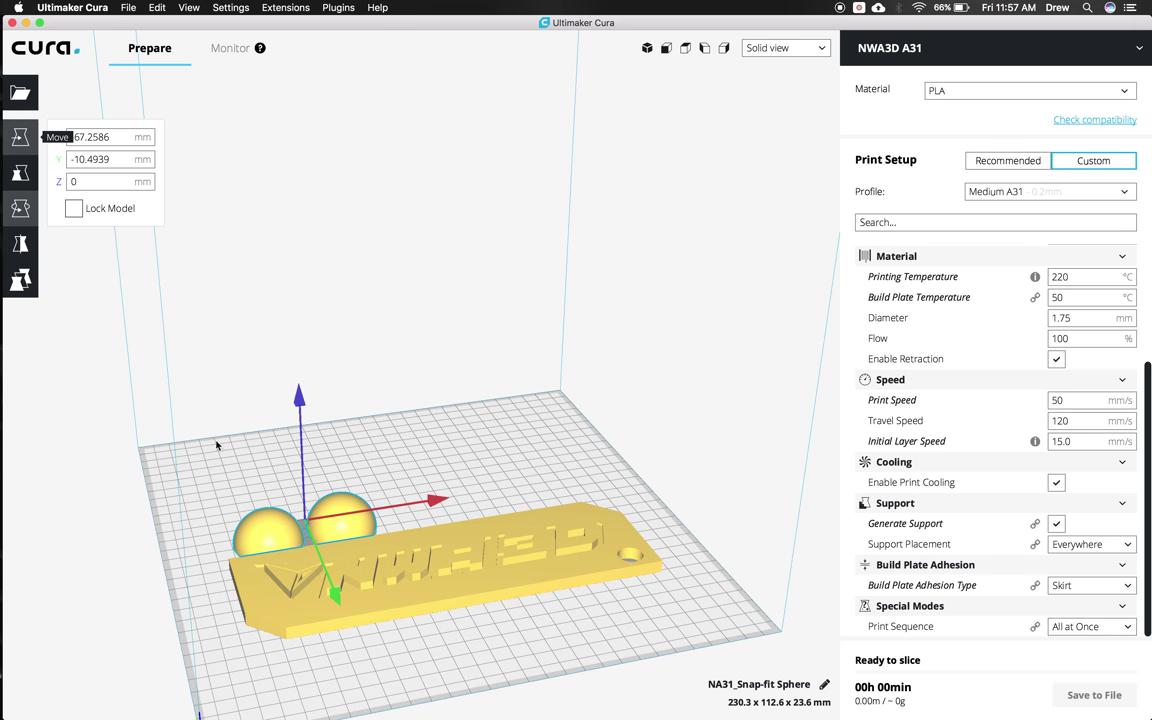
drag(277, 535, 272, 455)
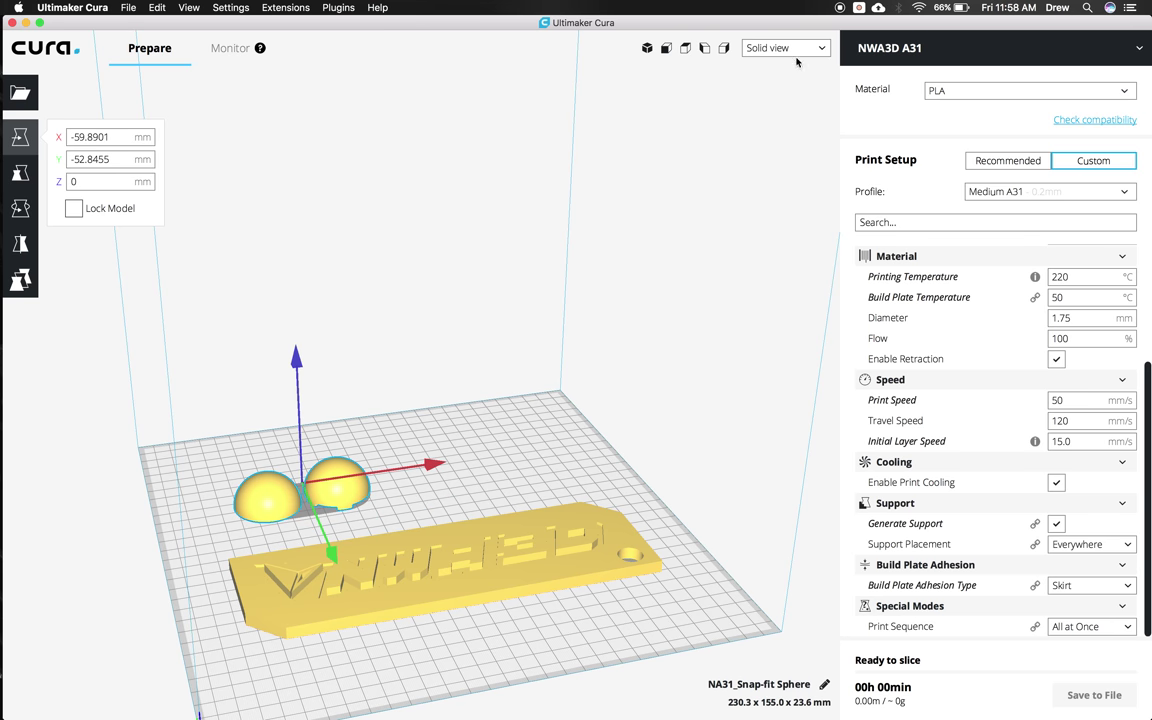
Switch to Layer view and examine the reoriented sphere and keychain from above and from underneath, including their supports.
click(794, 50)
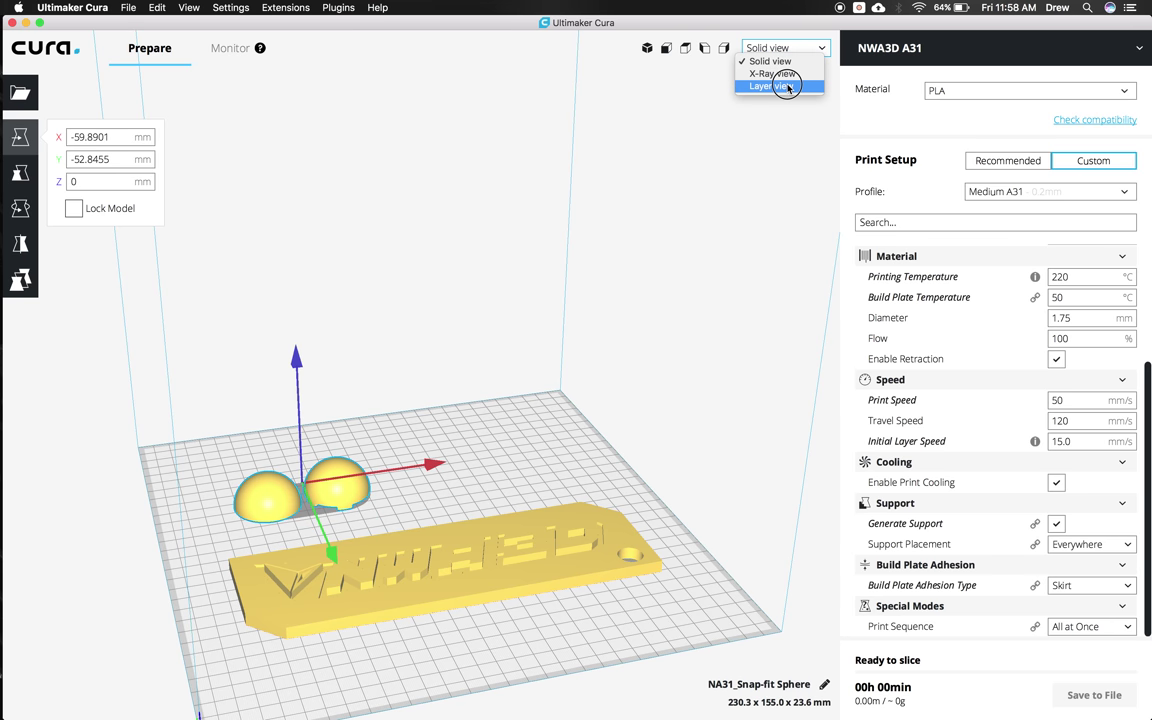
click(800, 317)
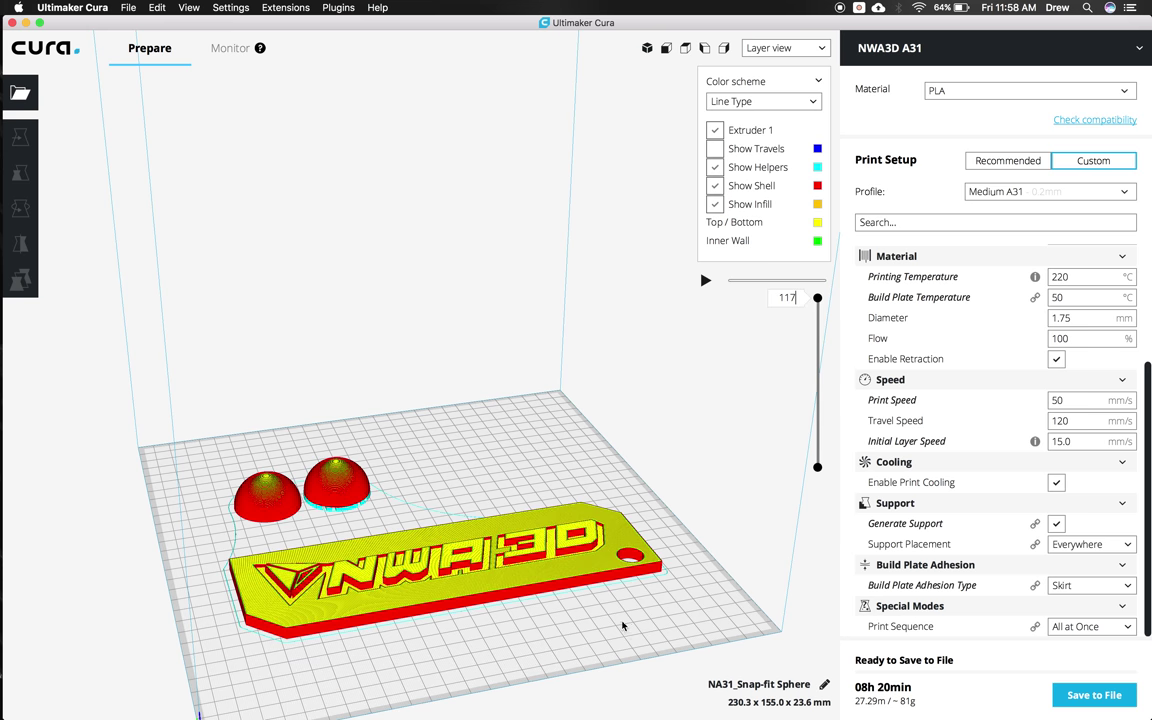
right_drag(443, 593, 452, 456)
click(451, 456)
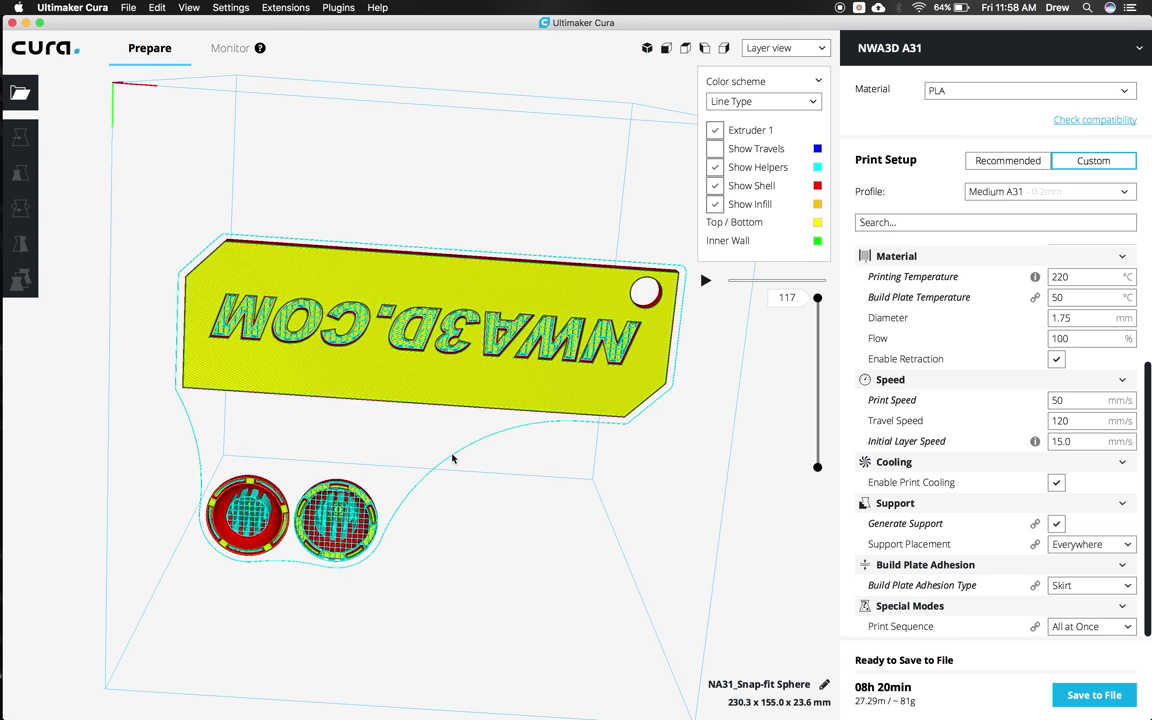
right_click(285, 343)
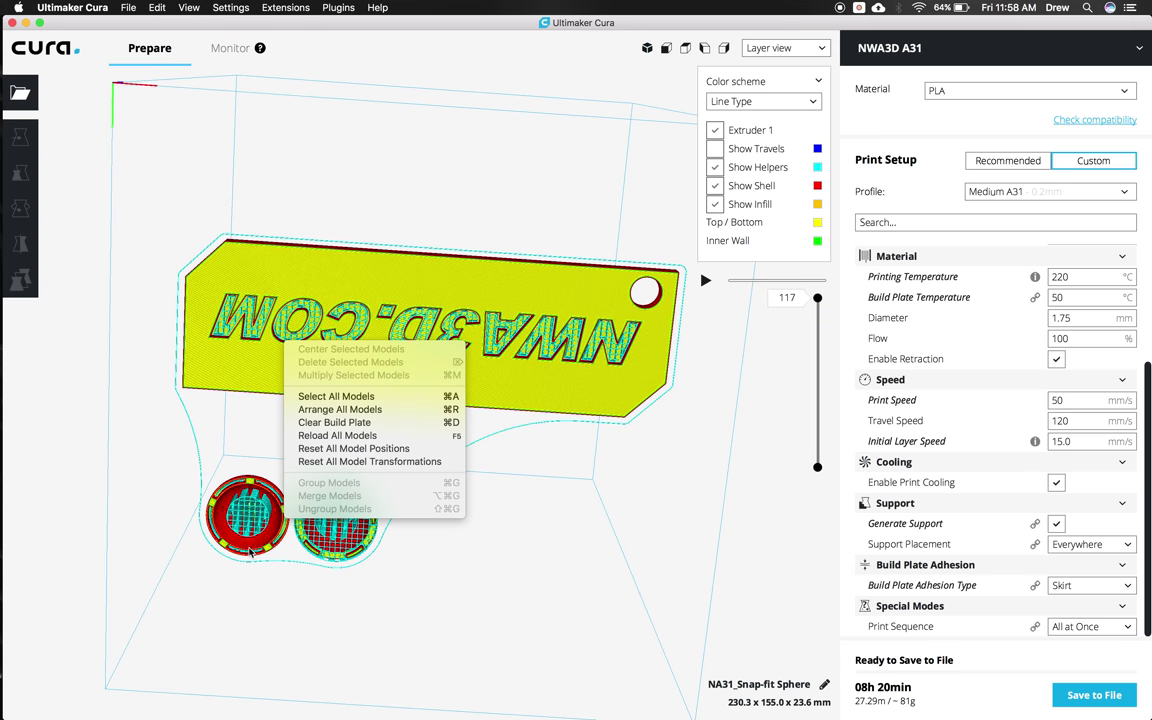
right_drag(545, 488, 596, 684)
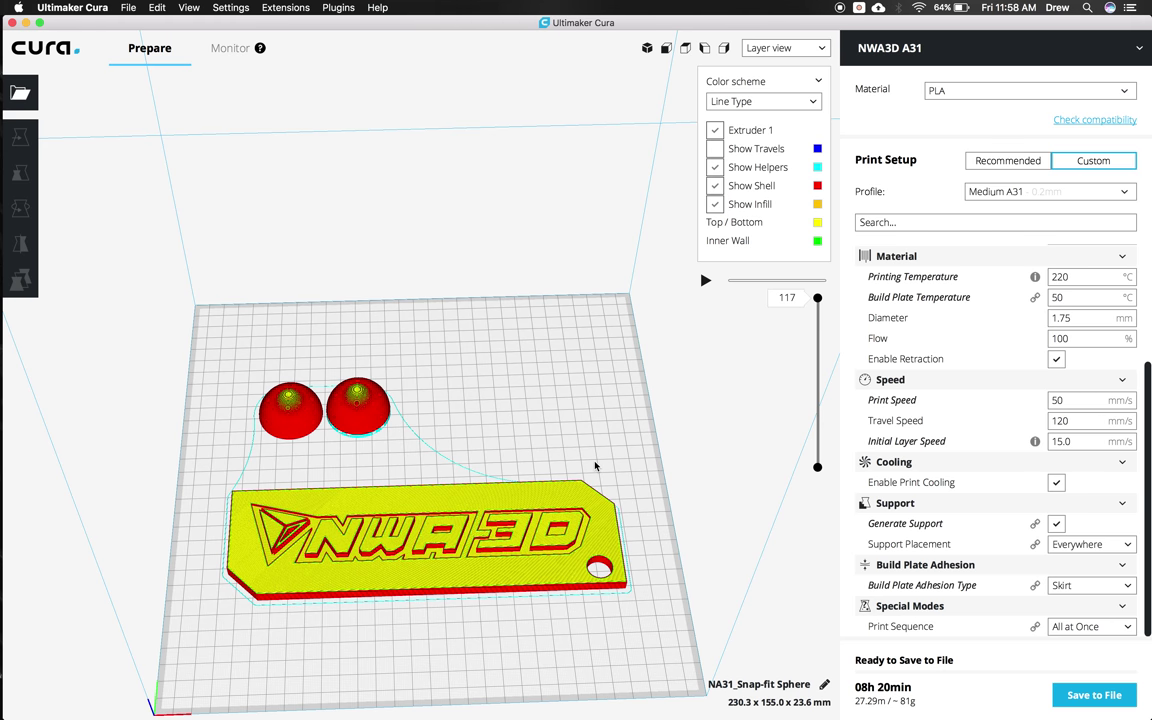
Rename the print job as SphereandKeychain.
click(825, 686)
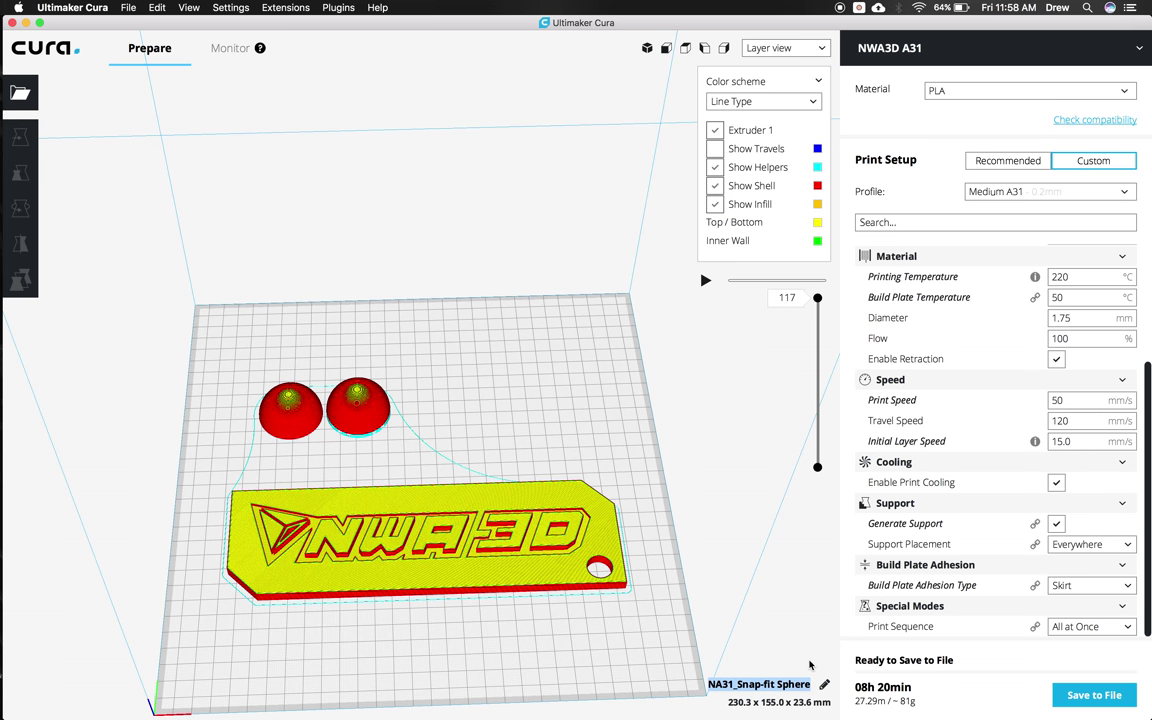
text(Sphere)
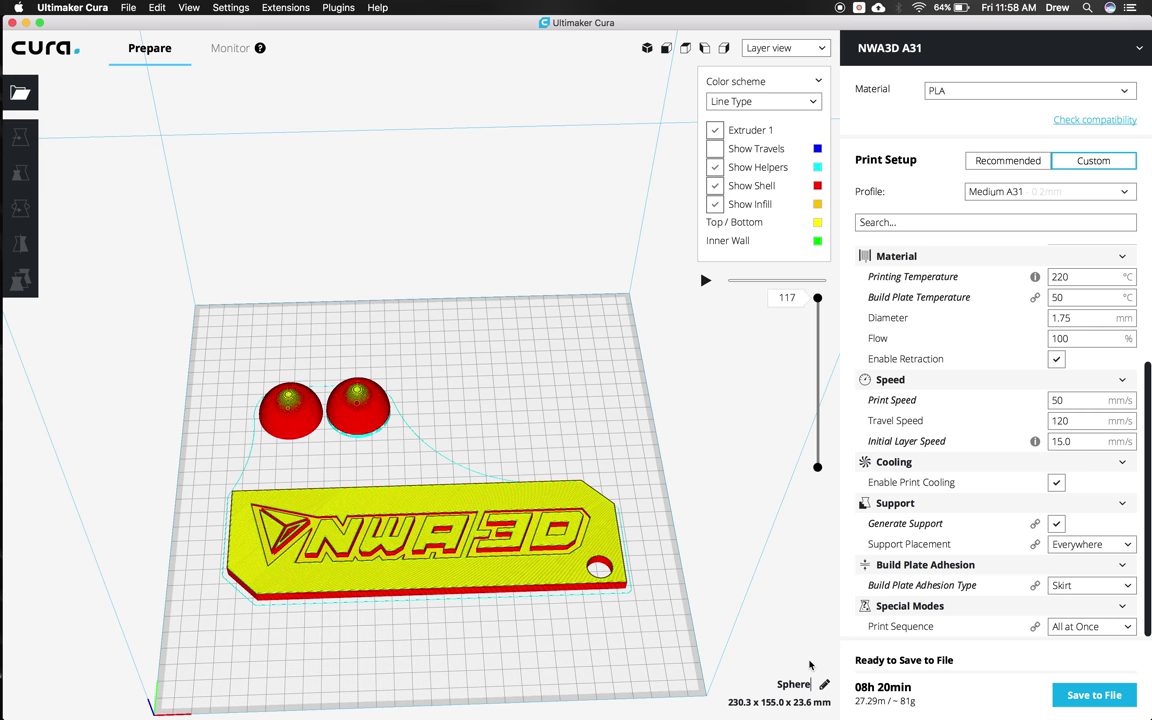
text(andKeychain)
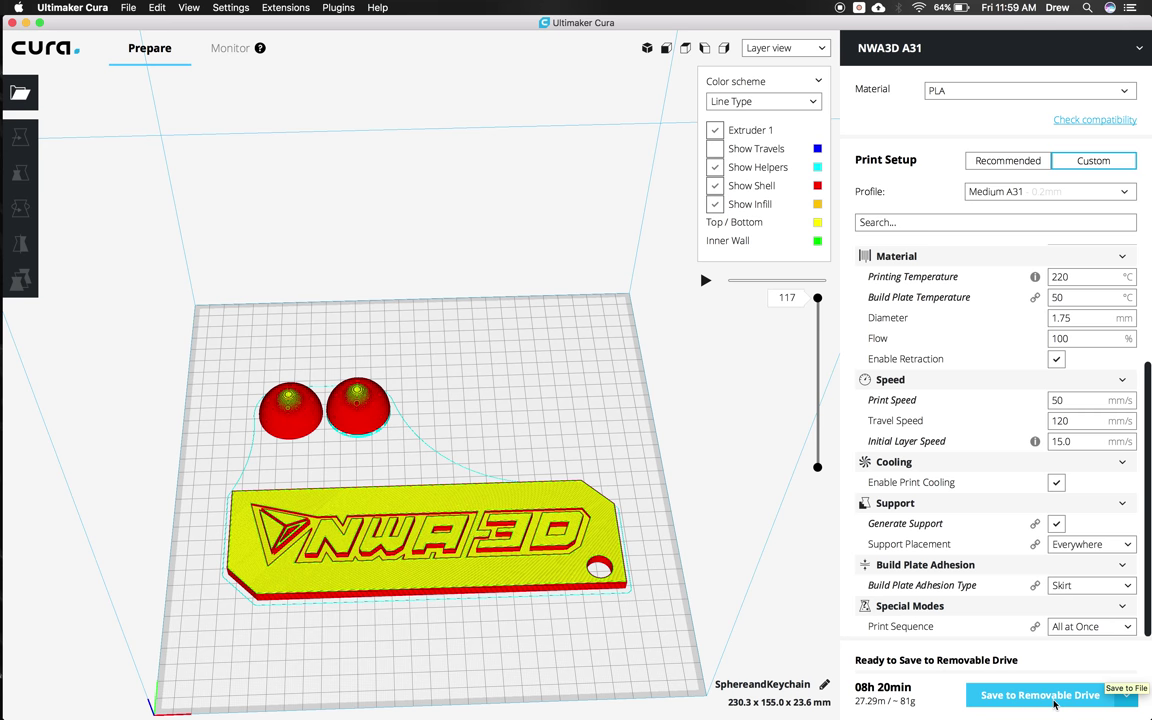
Save the sliced job to the removable drive NWA3D and eject the drive.
click(1054, 705)
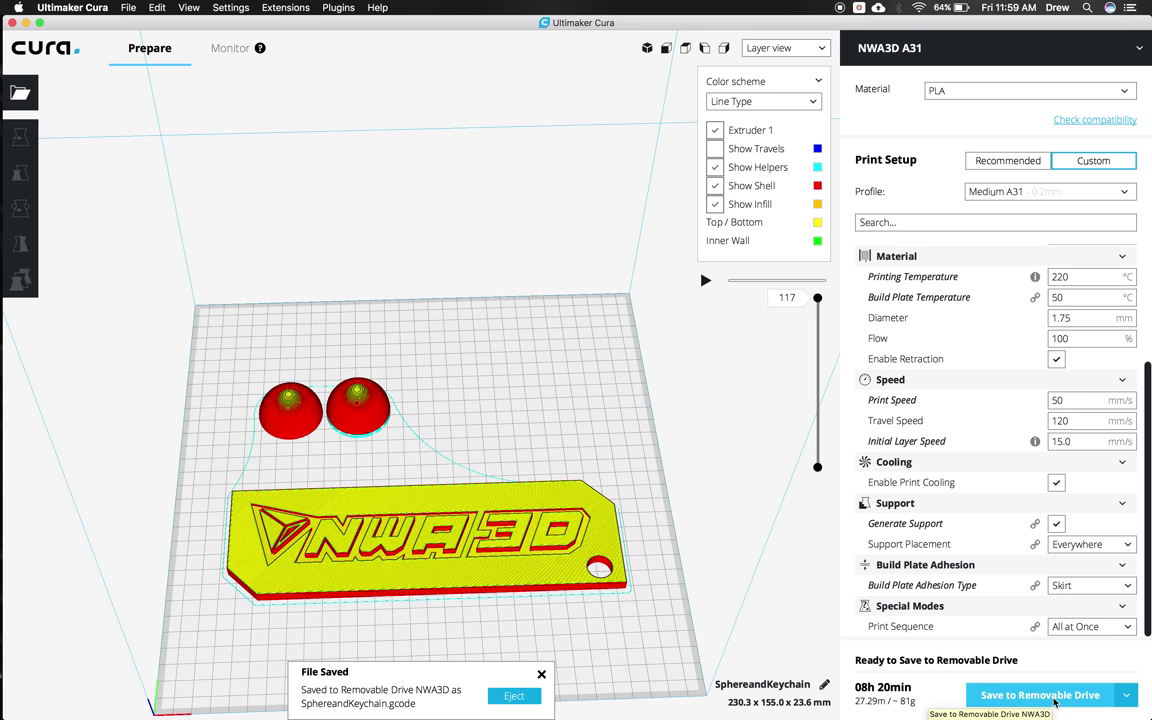
click(524, 698)
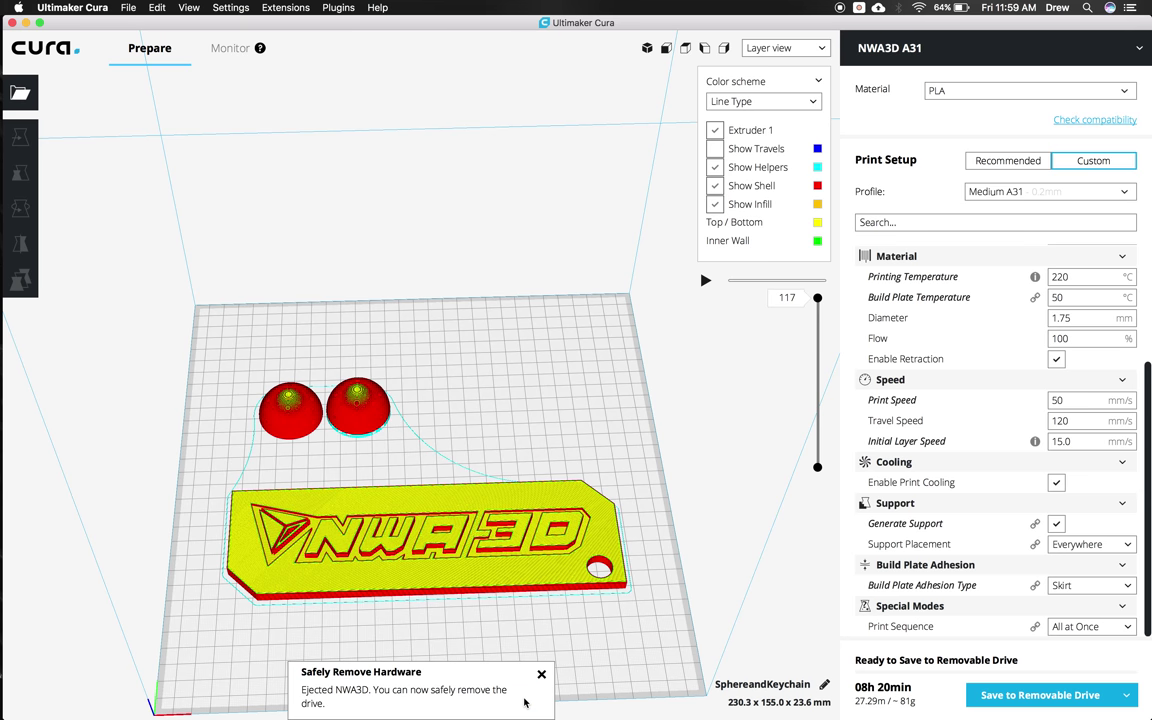